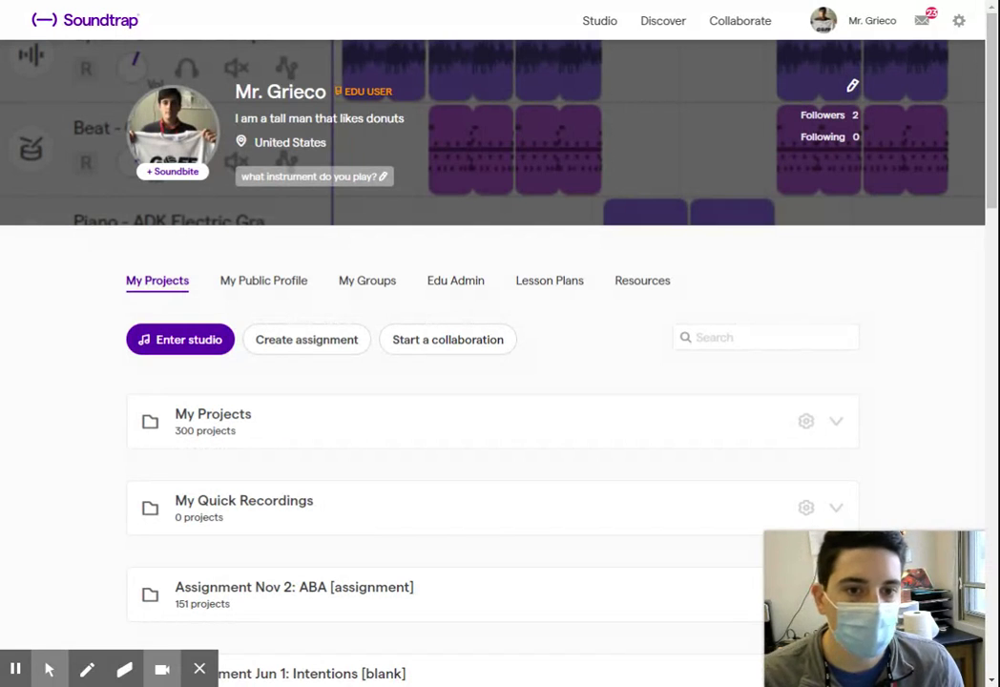
Enter the studio and start a new Music project.
{"action": "left_click", "coordinate": [191, 351]}
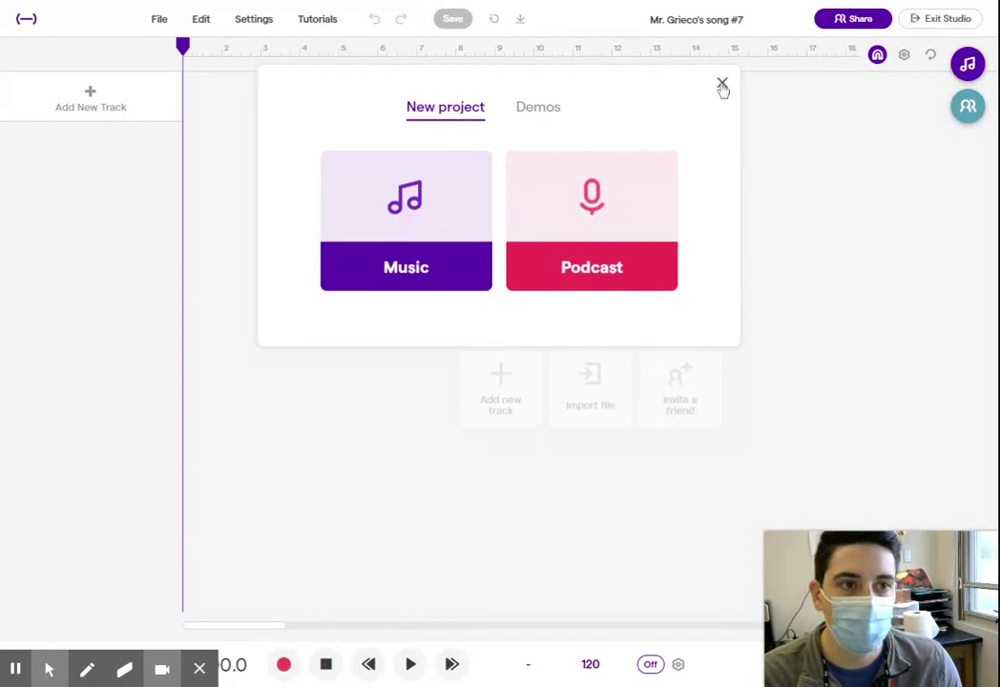
{"action": "left_click", "coordinate": [431, 283]}
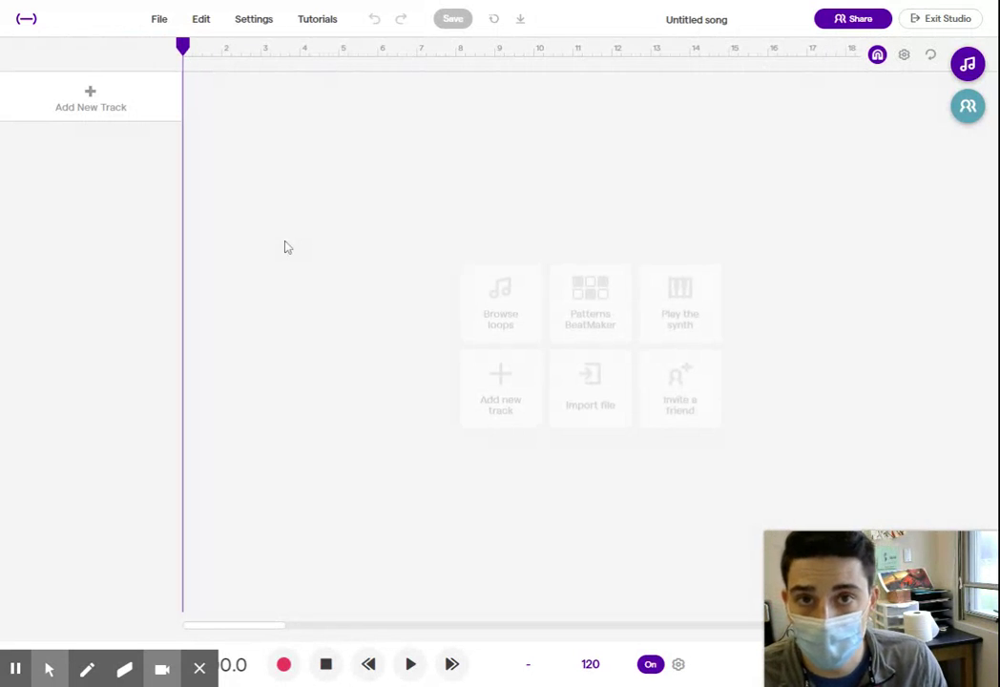
Step the playhead through the first six measures of the timeline, then return it to the song's start.
{"action": "left_click", "coordinate": [202, 53]}
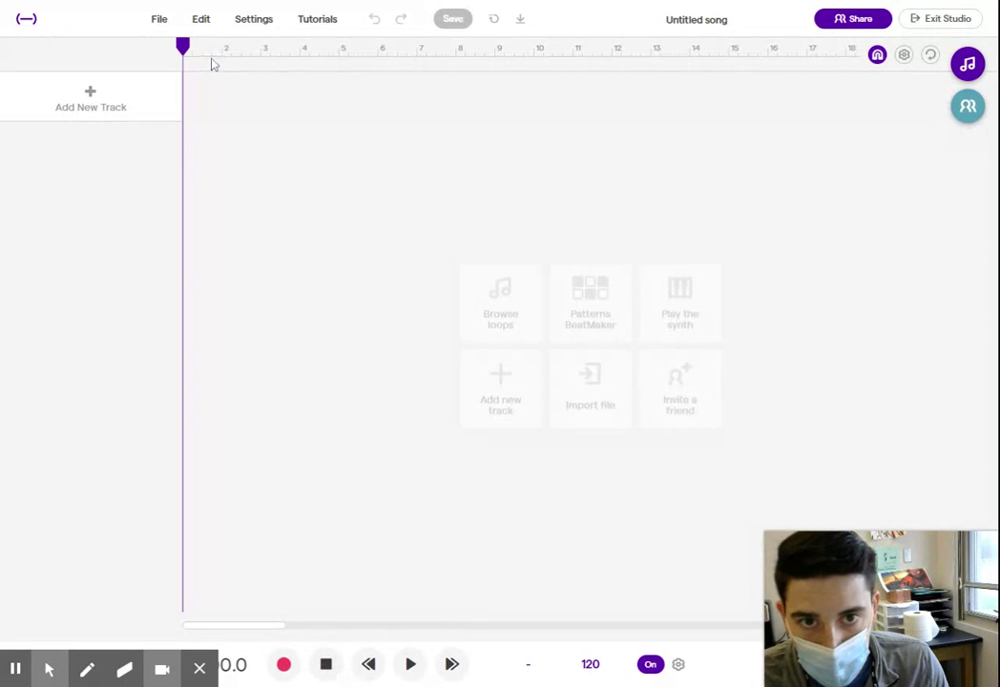
{"action": "left_click", "coordinate": [223, 57]}
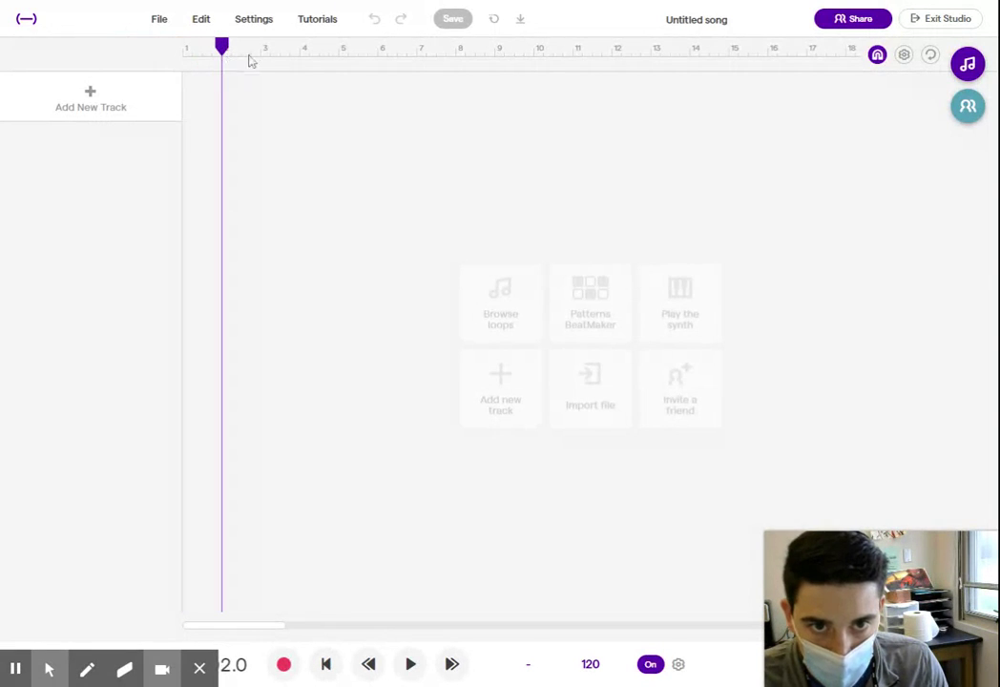
{"action": "left_click", "coordinate": [266, 58]}
{"action": "left_click", "coordinate": [303, 58]}
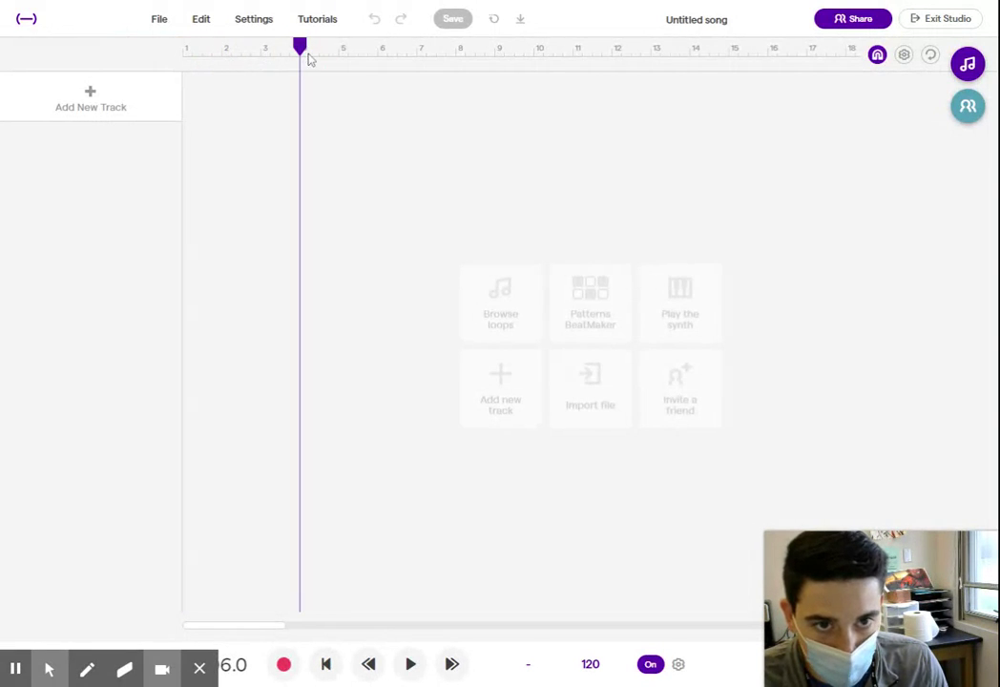
{"action": "left_click", "coordinate": [342, 60]}
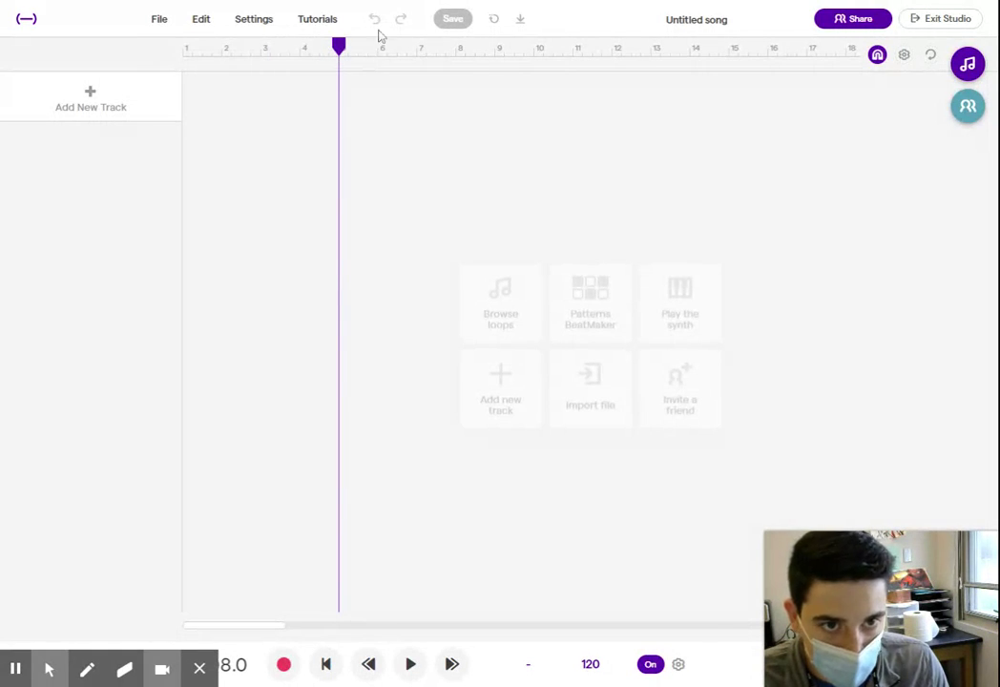
{"action": "left_click", "coordinate": [377, 49]}
{"action": "left_click_drag", "start_coordinate": [375, 52], "coordinate": [60, 85]}
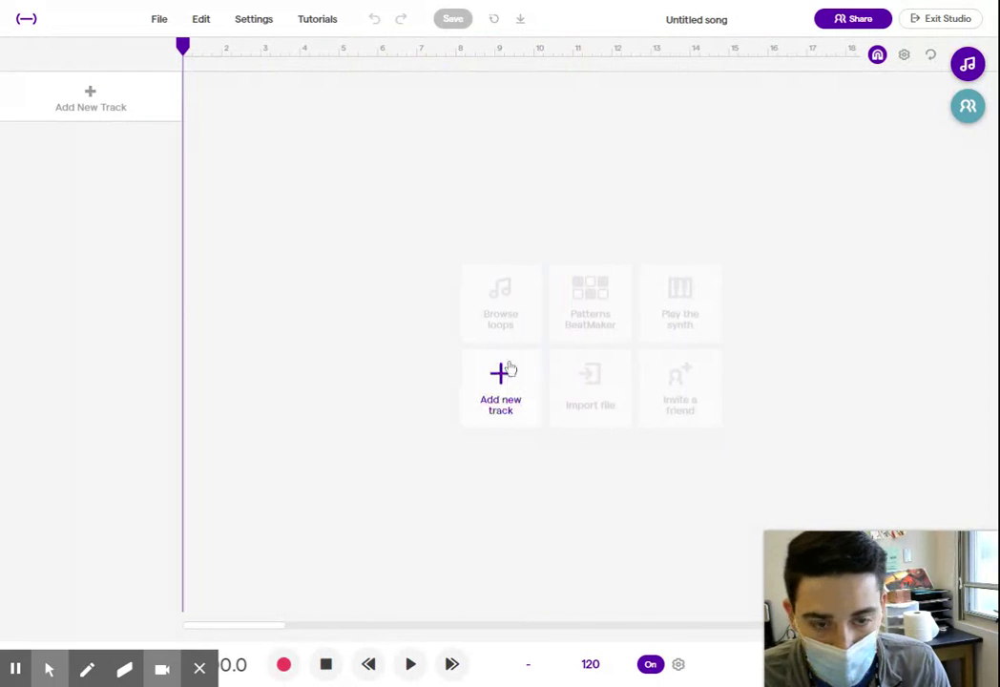
Play the empty song briefly with the metronome, then turn the metronome off and return the playhead to the start.
{"action": "left_click", "coordinate": [411, 665]}
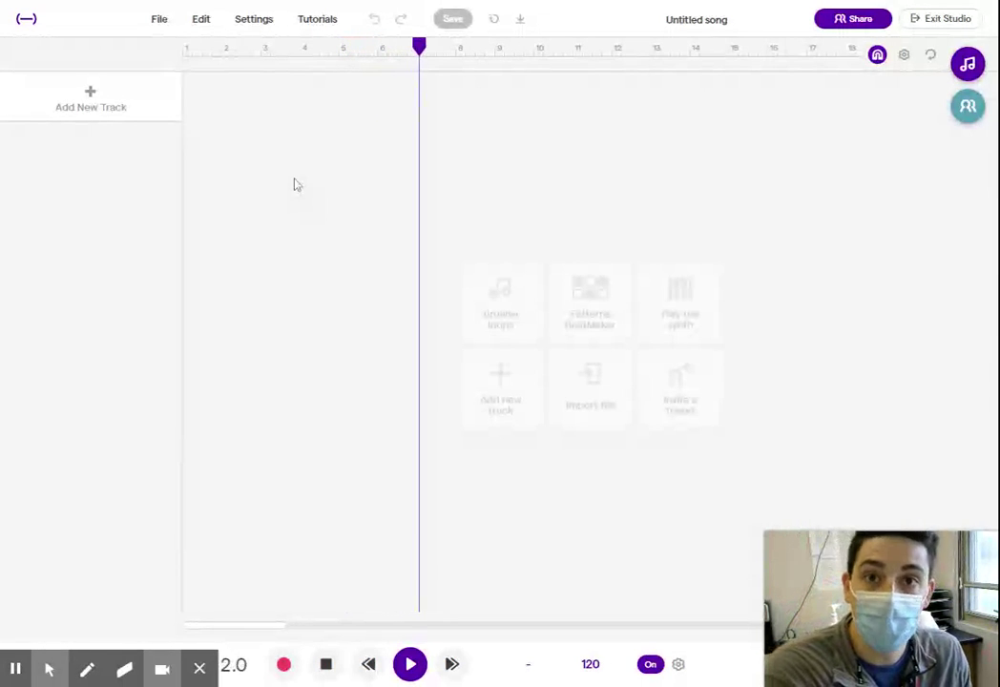
{"action": "left_click", "coordinate": [410, 665]}
{"action": "left_click", "coordinate": [649, 665]}
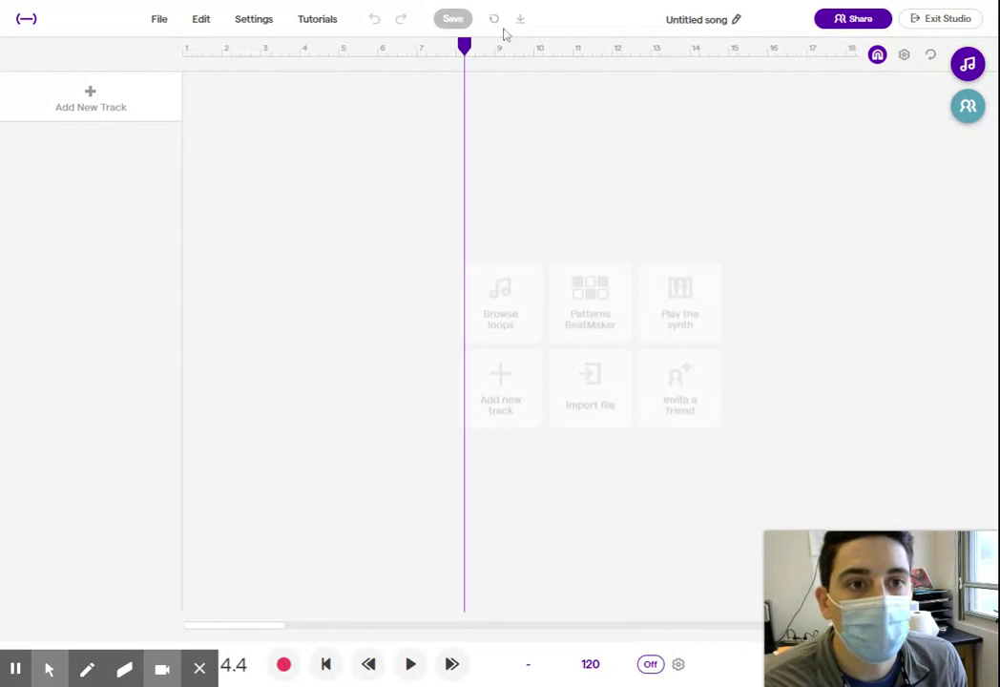
{"action": "left_click_drag", "start_coordinate": [468, 52], "coordinate": [157, 45]}
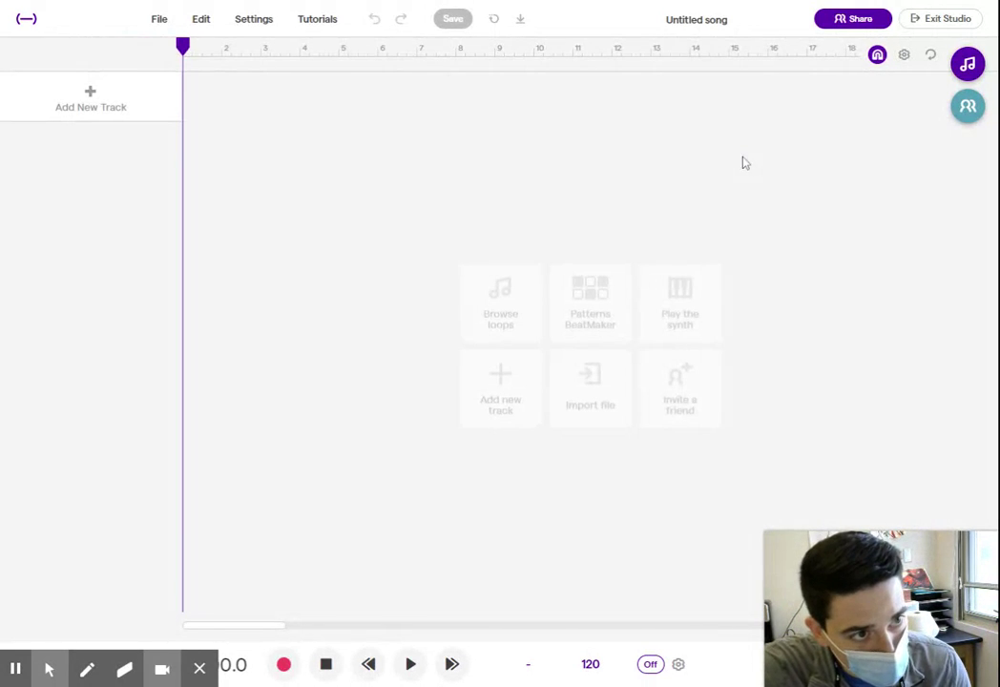
Open the loop library and clear the Originals filter so that all loops are listed.
{"action": "left_click", "coordinate": [967, 65]}
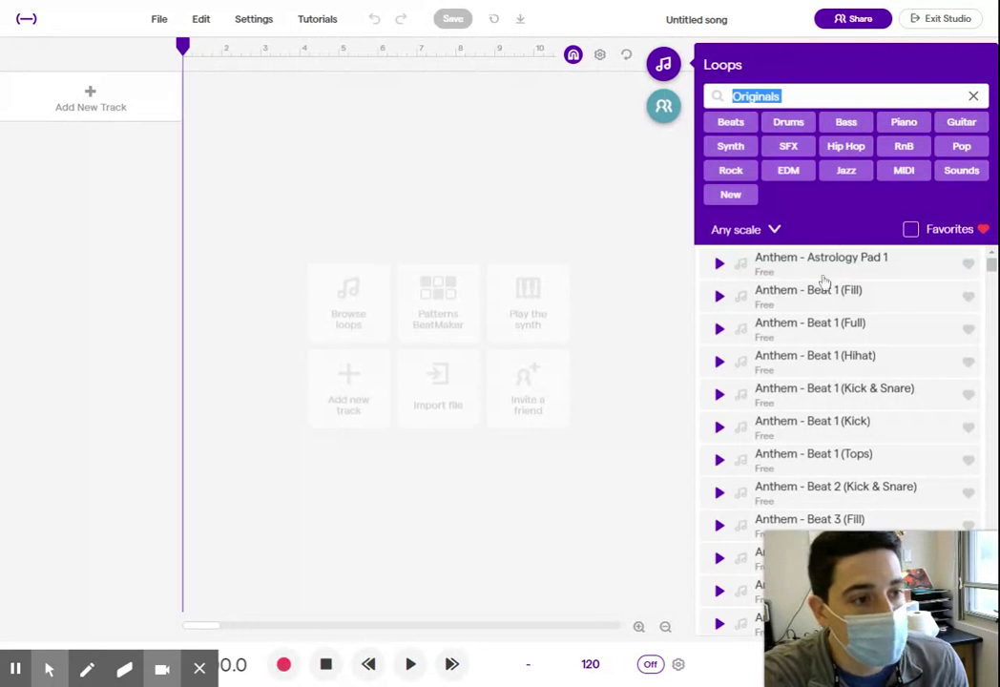
{"action": "scroll", "coordinate": [802, 314], "scroll_direction": "down", "scroll_amount": 10}
{"action": "scroll", "coordinate": [808, 326], "scroll_direction": "down", "scroll_amount": 15}
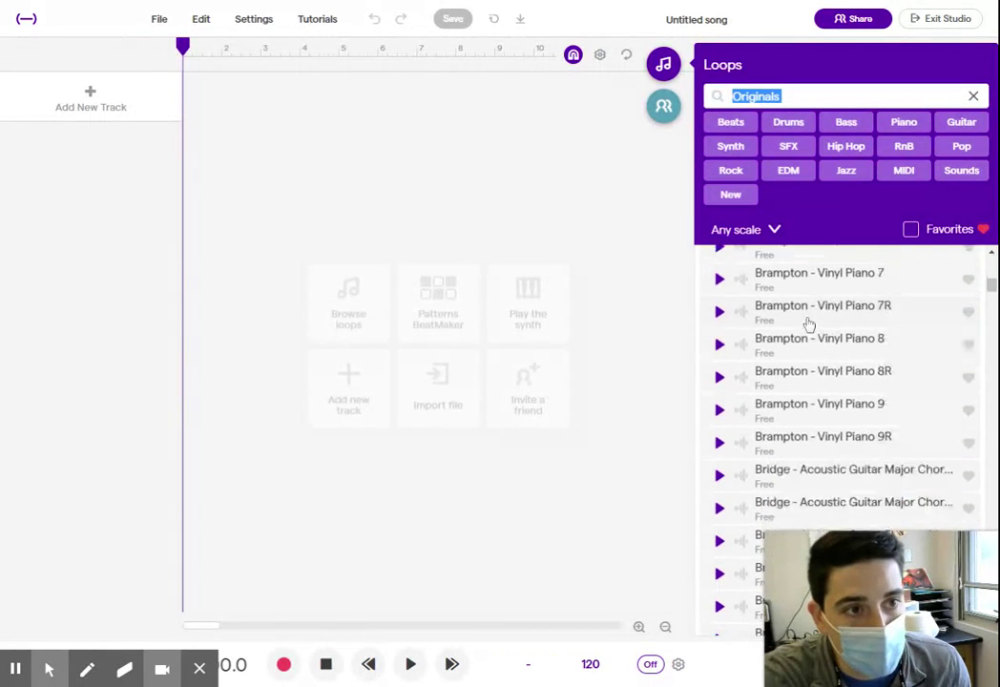
{"action": "scroll", "coordinate": [808, 324], "scroll_direction": "up", "scroll_amount": 8}
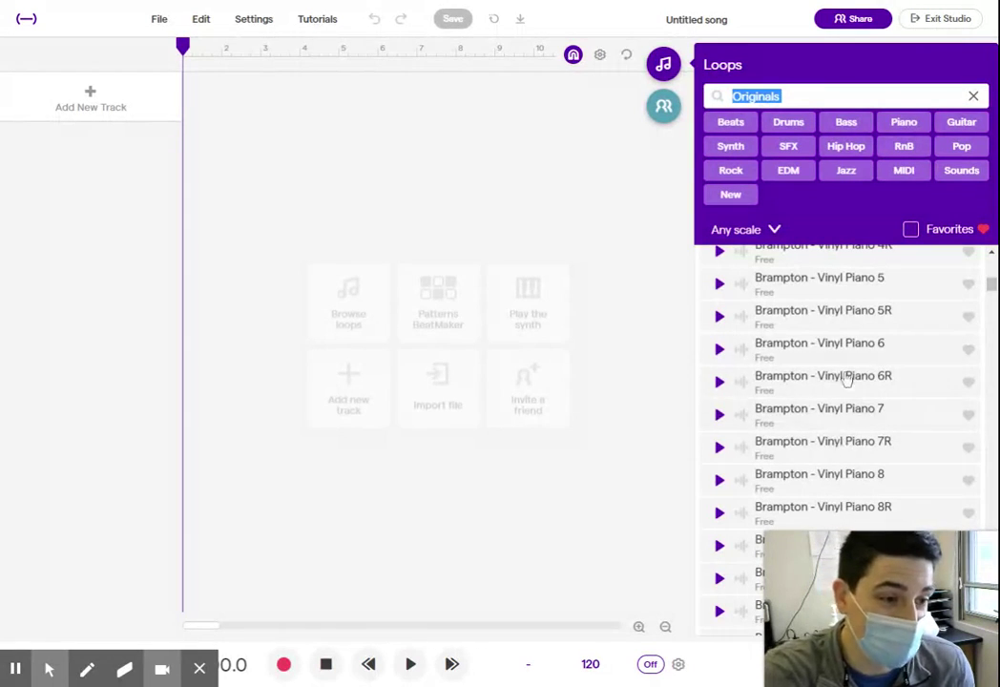
{"action": "left_click", "coordinate": [975, 97]}
{"action": "scroll", "coordinate": [992, 305], "scroll_direction": "down", "scroll_amount": 5}
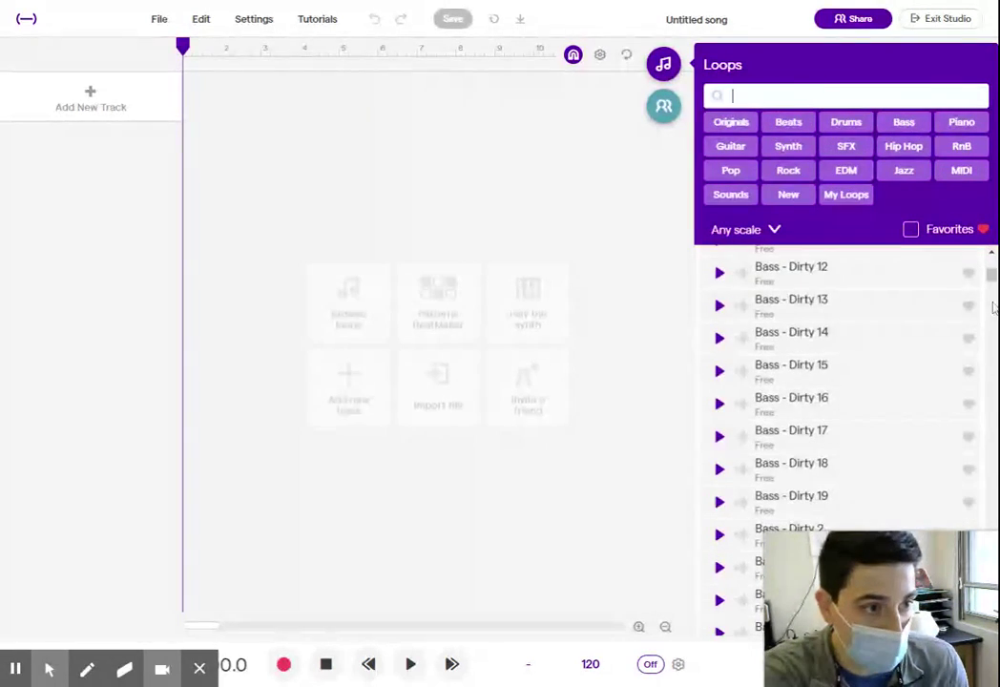
{"action": "mouse_move", "coordinate": [992, 276]}
{"action": "left_mouse_down"}
{"action": "mouse_move", "coordinate": [990, 322]}
{"action": "mouse_move", "coordinate": [989, 264]}
{"action": "left_mouse_up"}
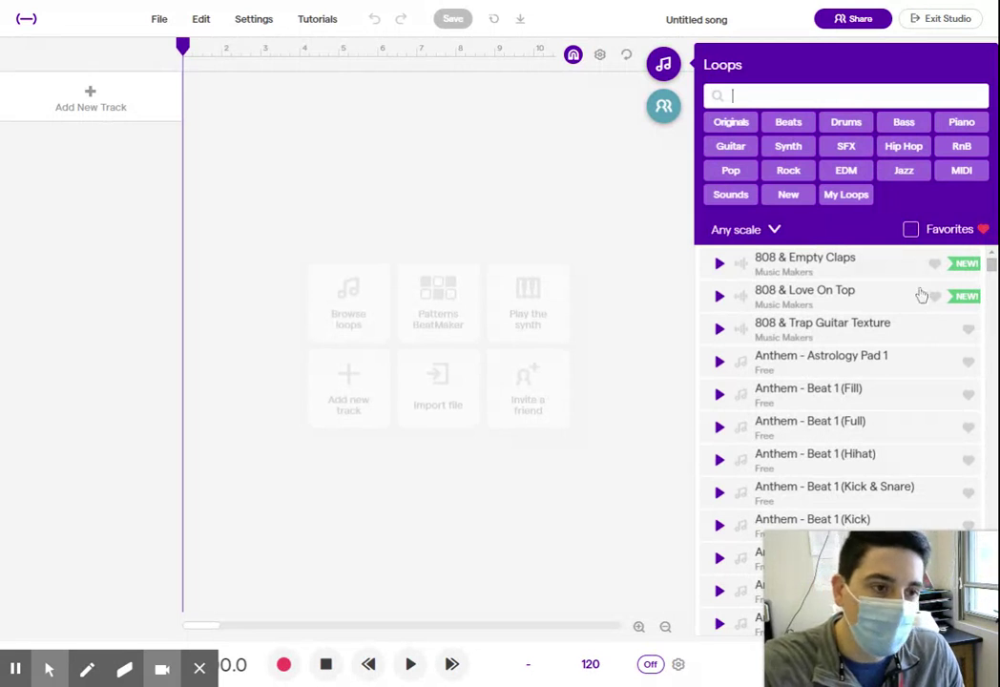
Look through the full unfiltered list of loops to see how they are named and sorted, then close the loop library.
{"action": "scroll", "coordinate": [866, 378], "scroll_direction": "down", "scroll_amount": 5}
{"action": "scroll", "coordinate": [864, 386], "scroll_direction": "down", "scroll_amount": 10}
{"action": "scroll", "coordinate": [864, 389], "scroll_direction": "down", "scroll_amount": 10}
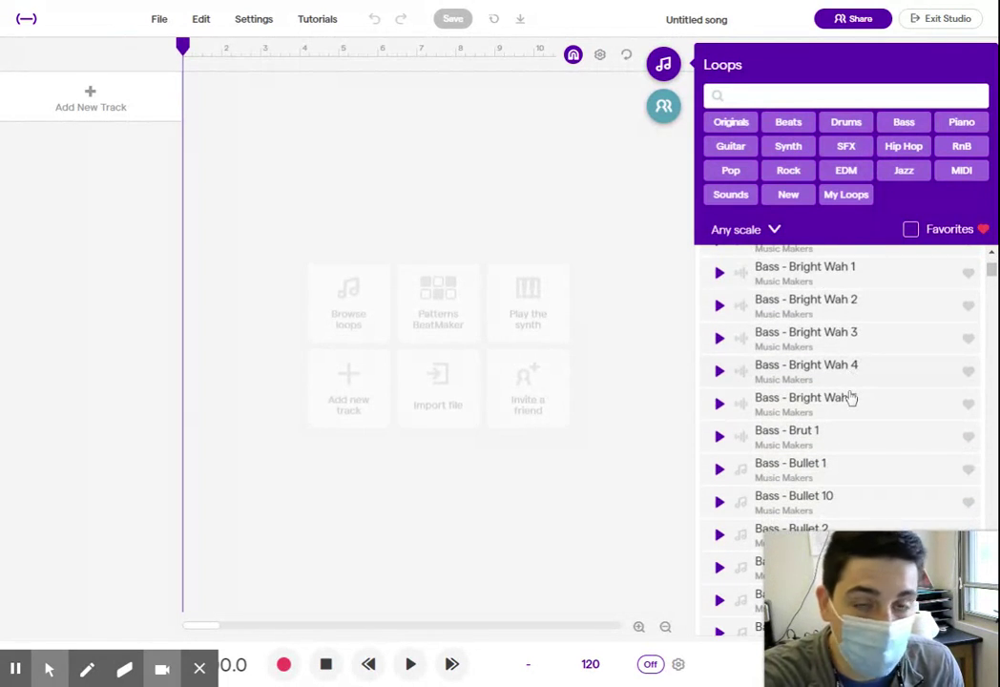
{"action": "left_click_drag", "start_coordinate": [992, 272], "coordinate": [993, 266]}
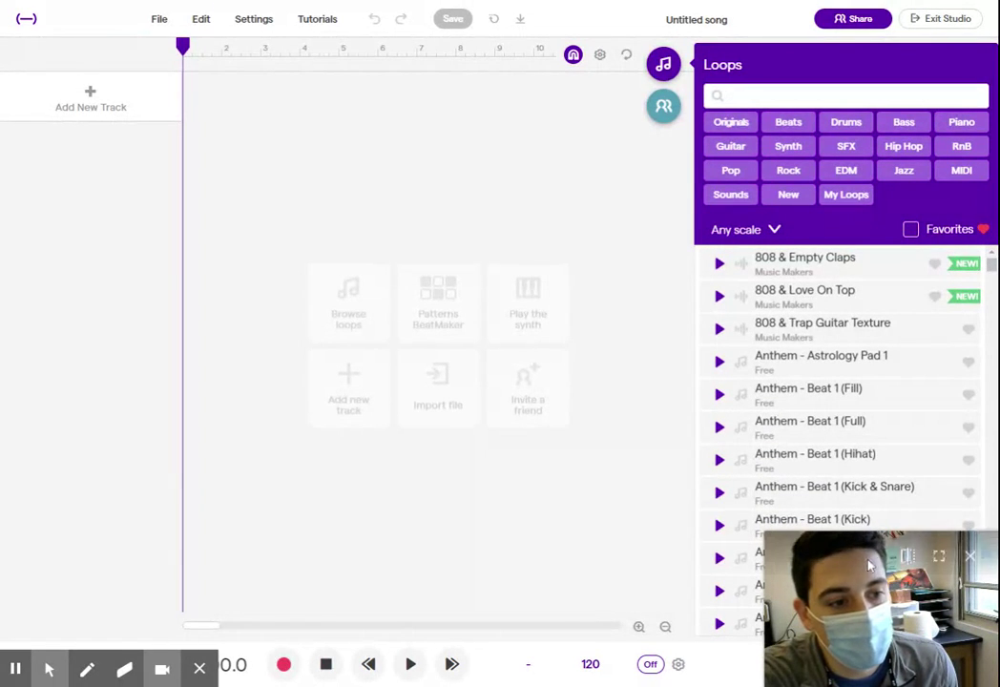
{"action": "left_click_drag", "start_coordinate": [895, 612], "coordinate": [587, 542]}
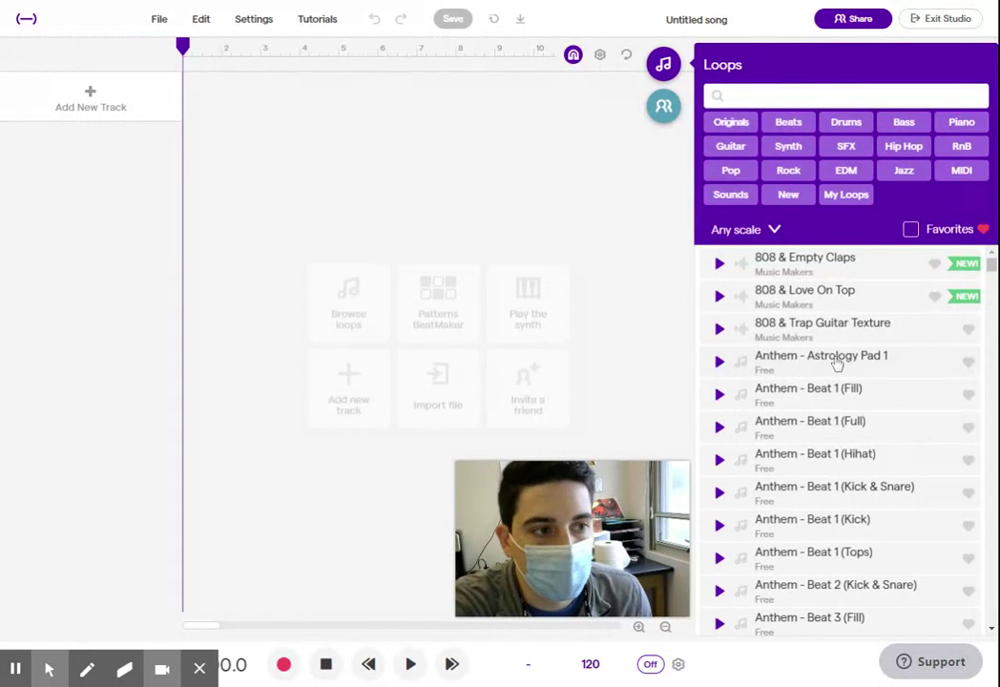
{"action": "scroll", "coordinate": [830, 359], "scroll_direction": "down", "scroll_amount": 7}
{"action": "scroll", "coordinate": [833, 360], "scroll_direction": "down", "scroll_amount": 1}
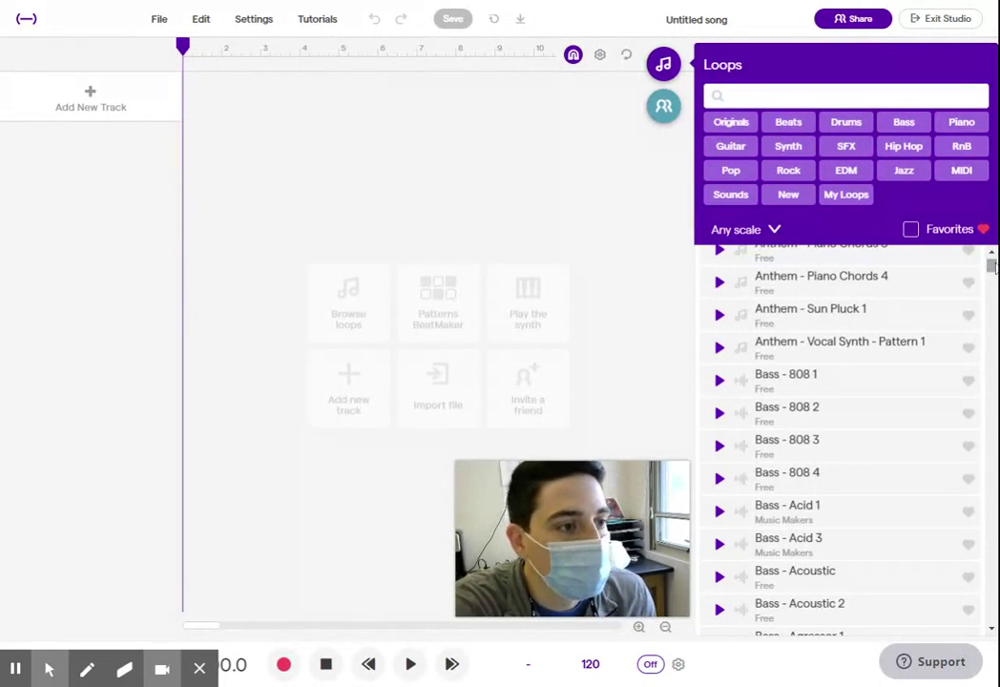
{"action": "scroll", "coordinate": [888, 339], "scroll_direction": "down", "scroll_amount": 20}
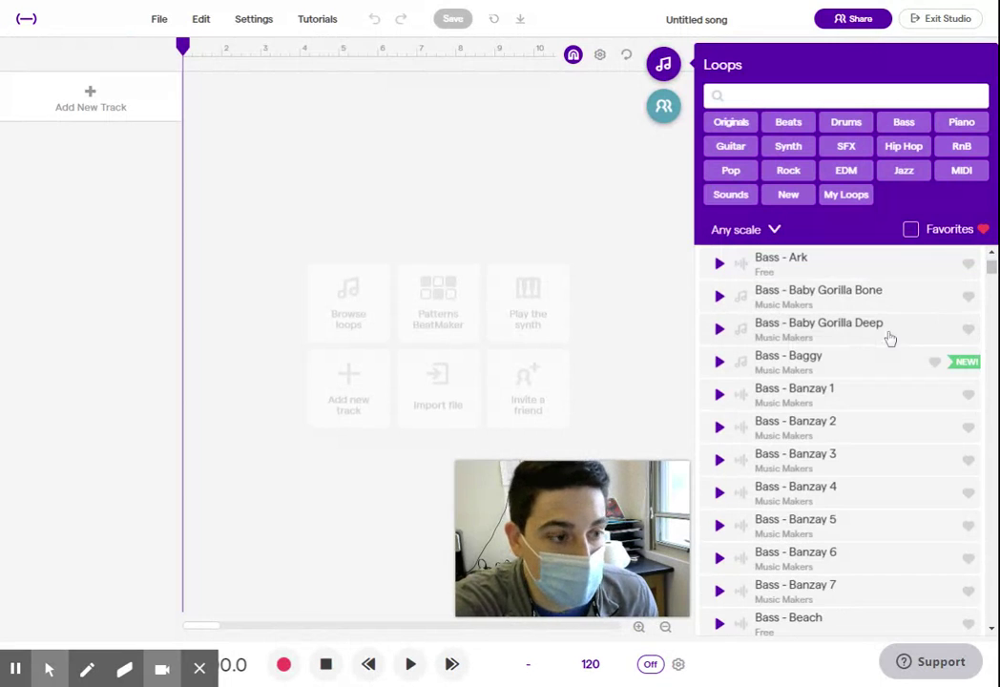
{"action": "left_click", "coordinate": [828, 409]}
{"action": "scroll", "coordinate": [828, 410], "scroll_direction": "down", "scroll_amount": 20}
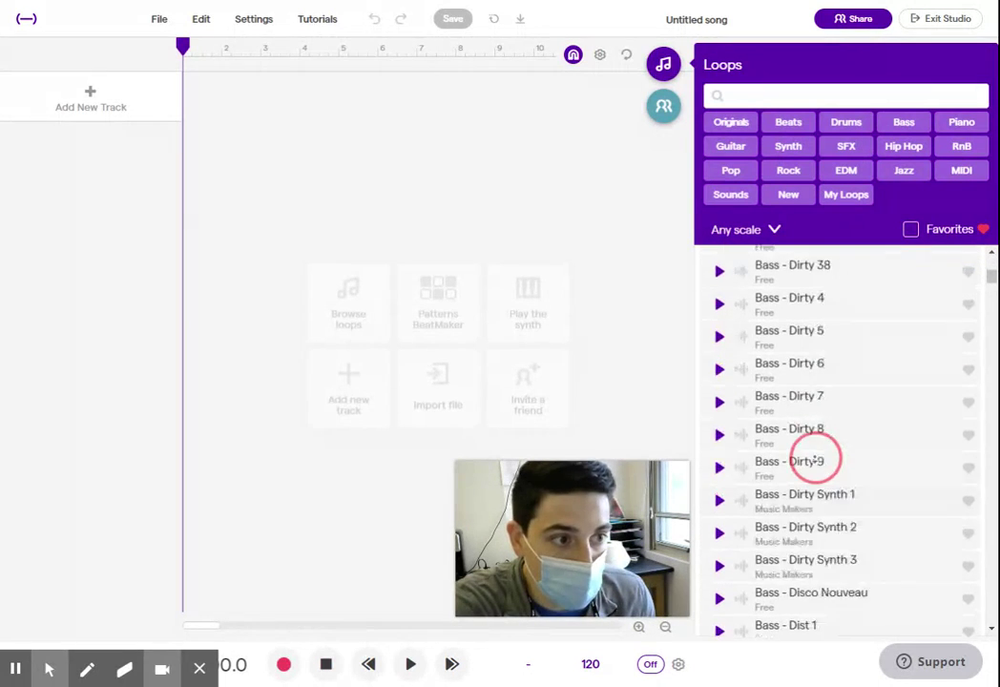
{"action": "scroll", "coordinate": [814, 458], "scroll_direction": "down", "scroll_amount": 20}
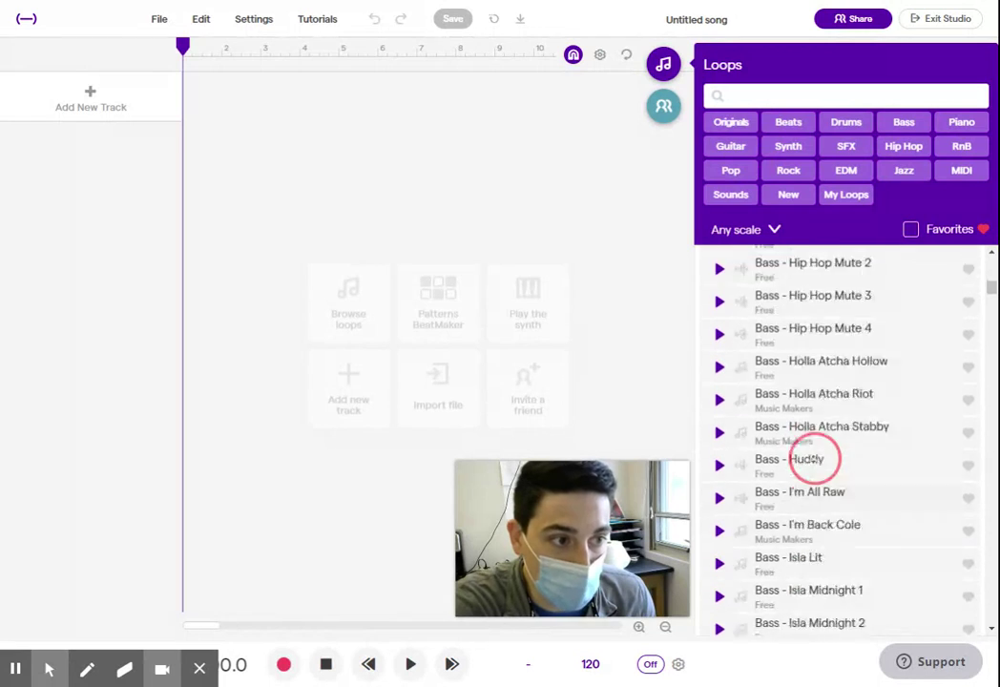
{"action": "scroll", "coordinate": [814, 458], "scroll_direction": "down", "scroll_amount": 20}
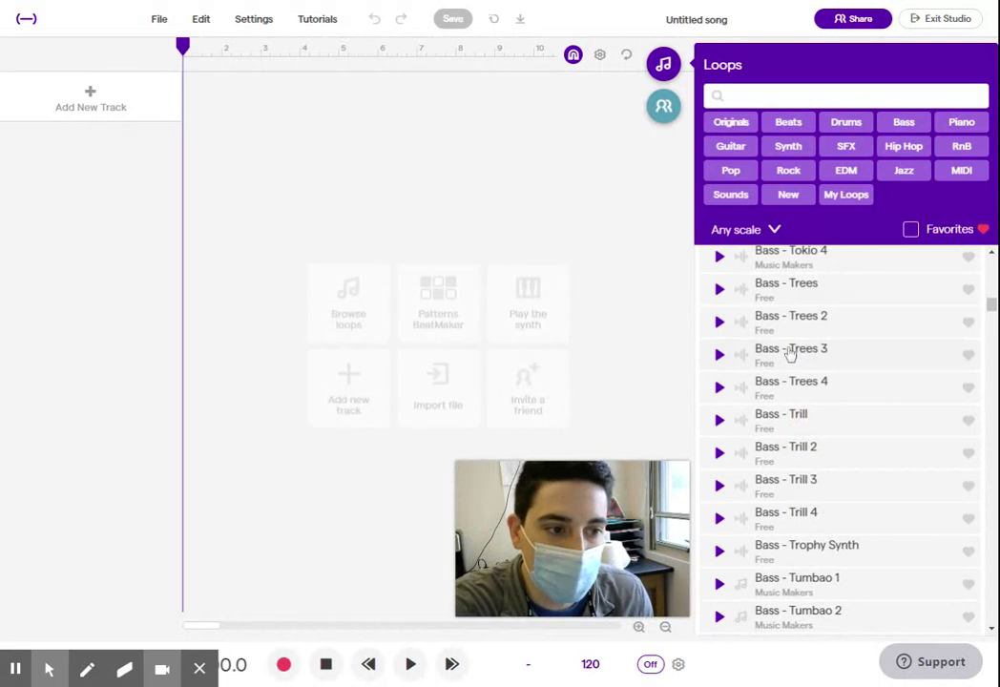
{"action": "scroll", "coordinate": [792, 343], "scroll_direction": "down", "scroll_amount": 15}
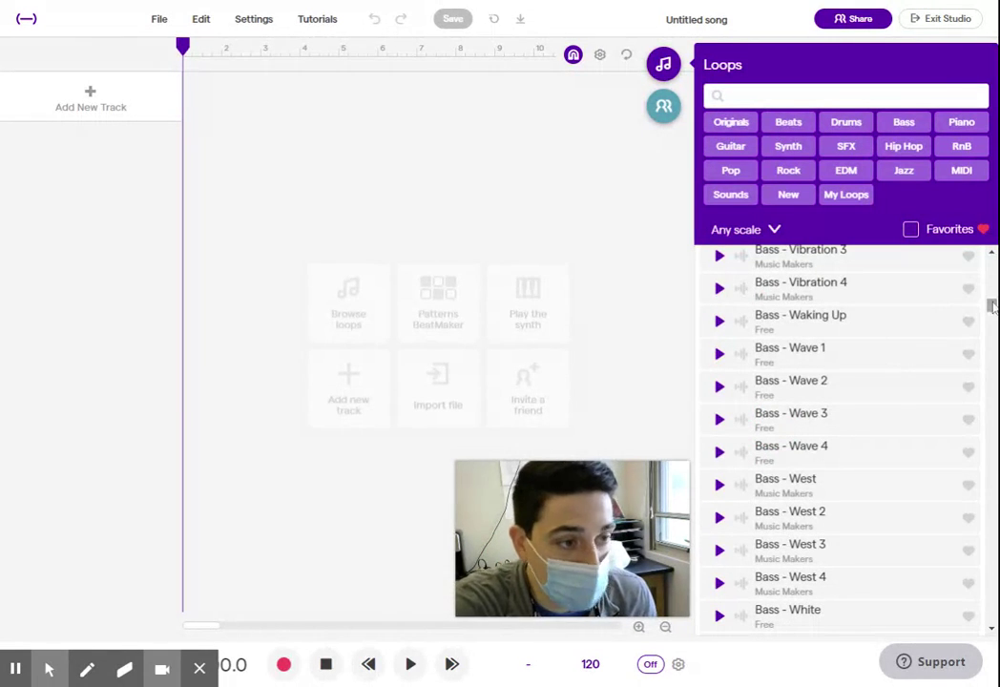
{"action": "left_click_drag", "start_coordinate": [992, 307], "coordinate": [993, 515]}
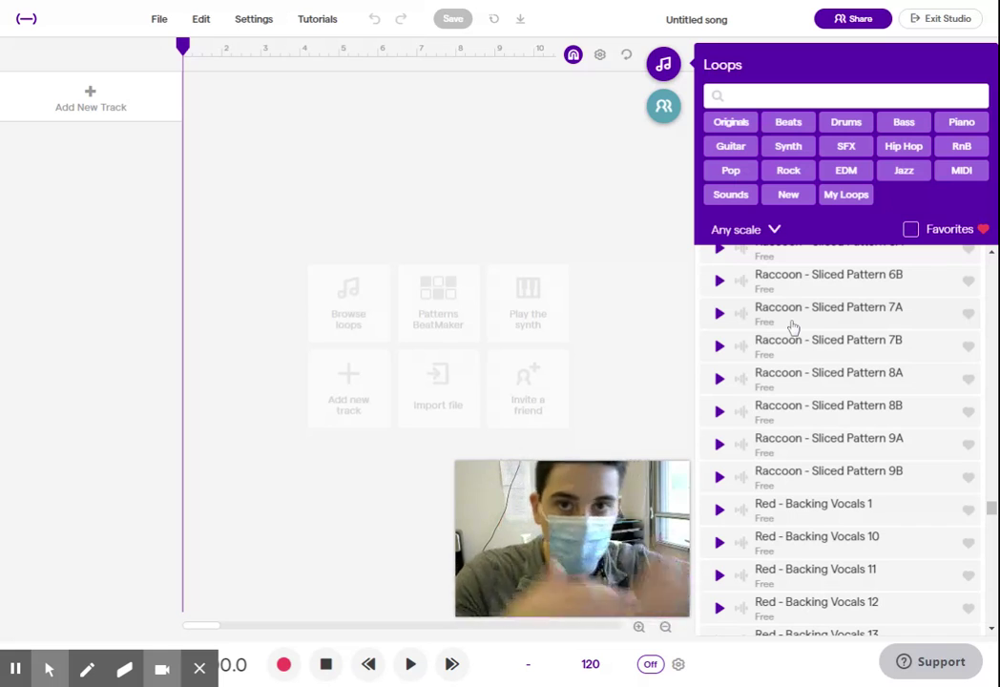
{"action": "scroll", "coordinate": [983, 509], "scroll_direction": "up", "scroll_amount": 15}
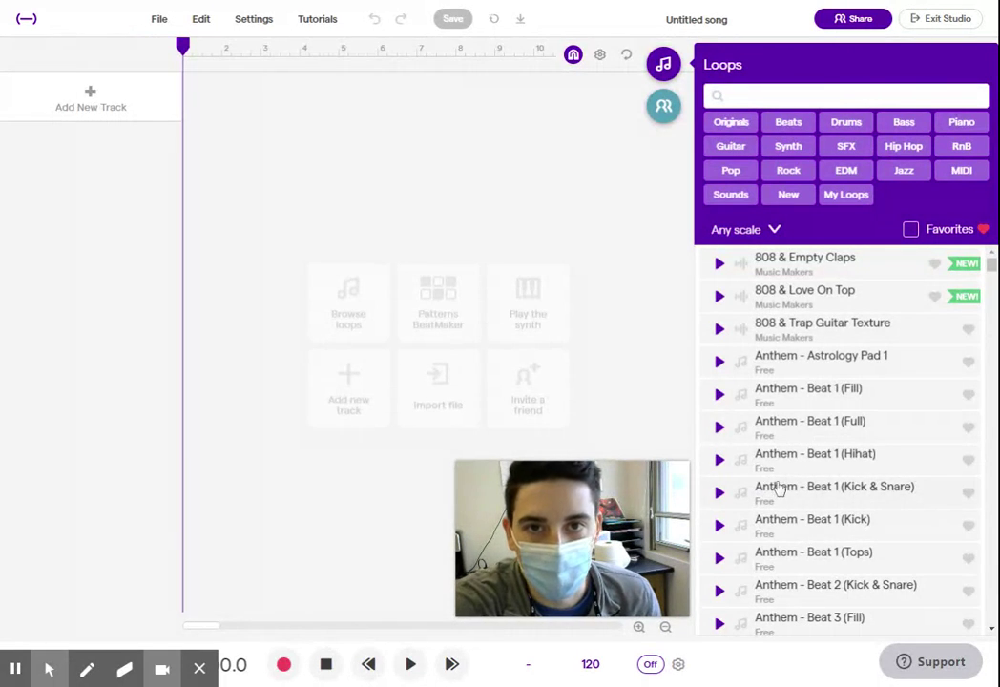
{"action": "scroll", "coordinate": [840, 491], "scroll_direction": "down", "scroll_amount": 5}
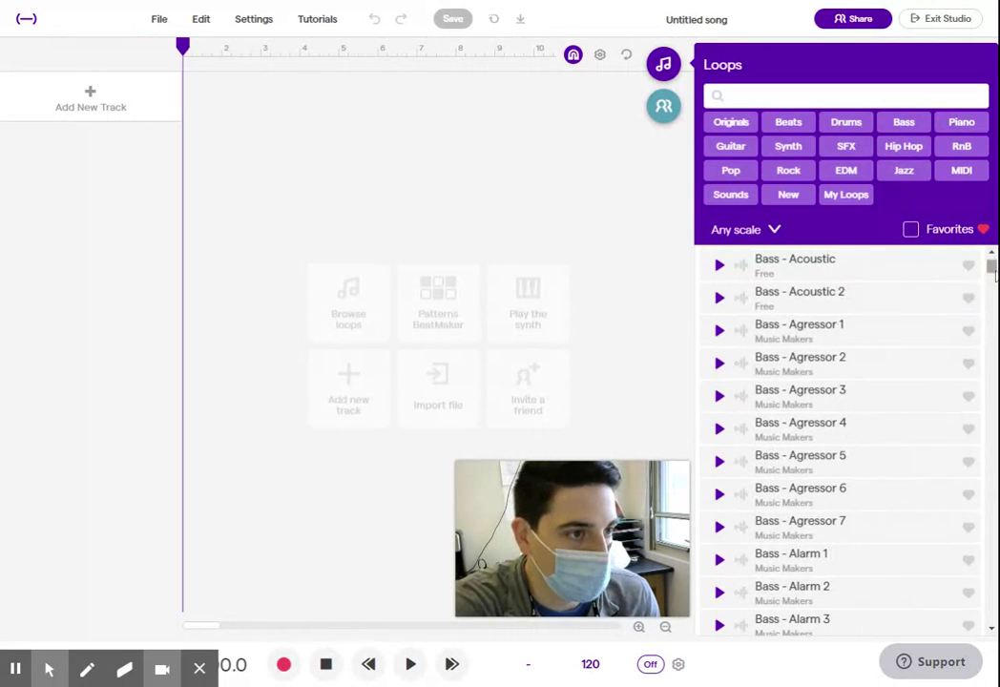
{"action": "left_click_drag", "start_coordinate": [994, 272], "coordinate": [992, 261]}
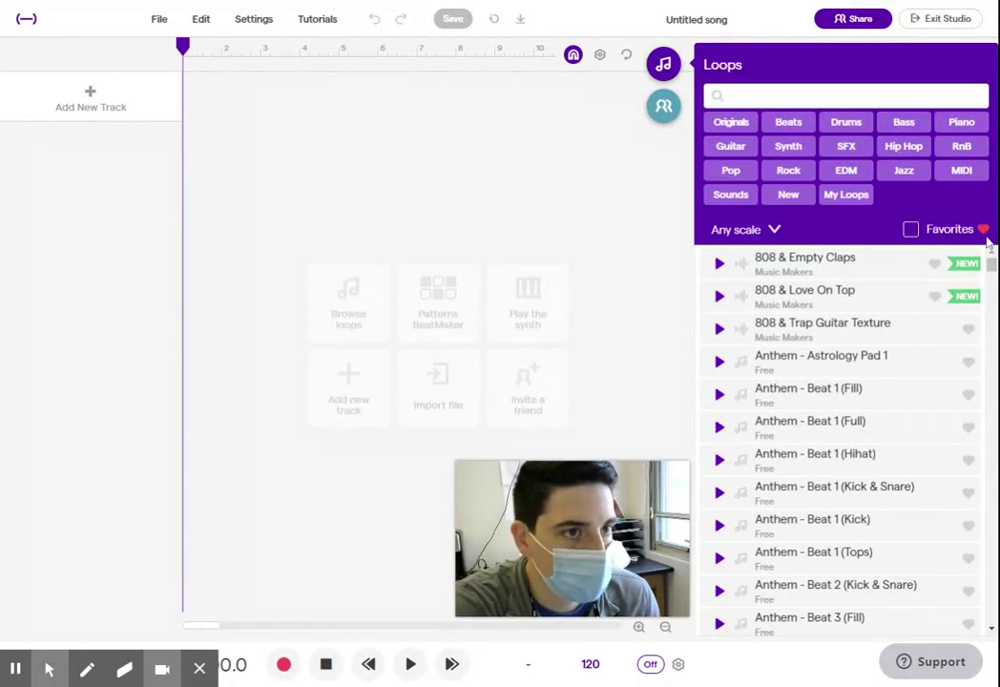
{"action": "left_click", "coordinate": [666, 63]}
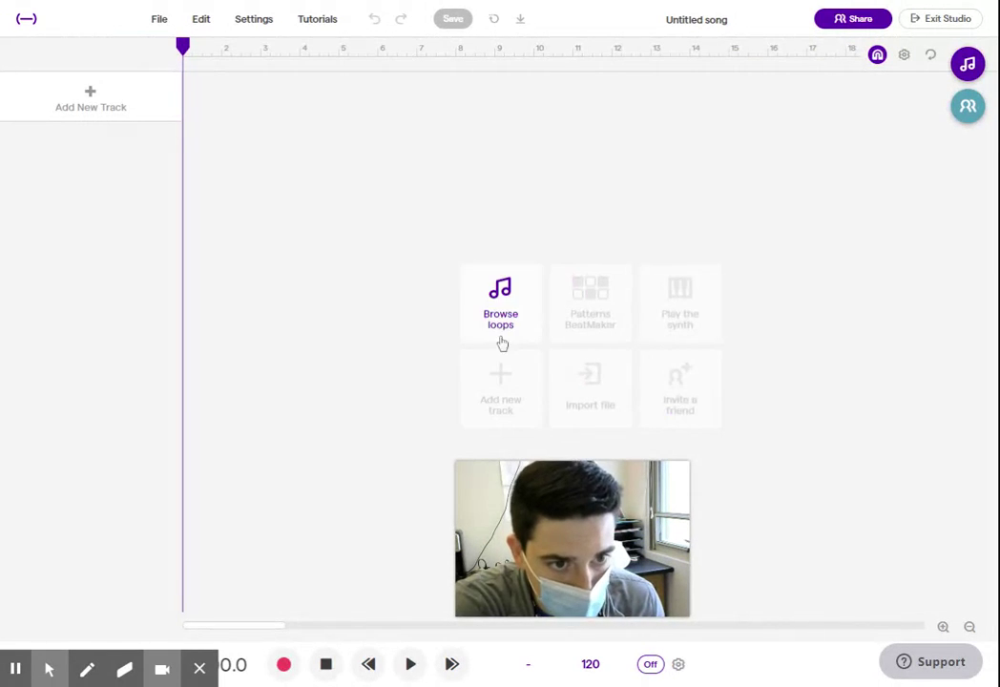
Add a Patterns BeatMaker drum track, then close its pattern editor and dismiss the beat-creation tip.
{"action": "left_click_drag", "start_coordinate": [600, 512], "coordinate": [871, 481]}
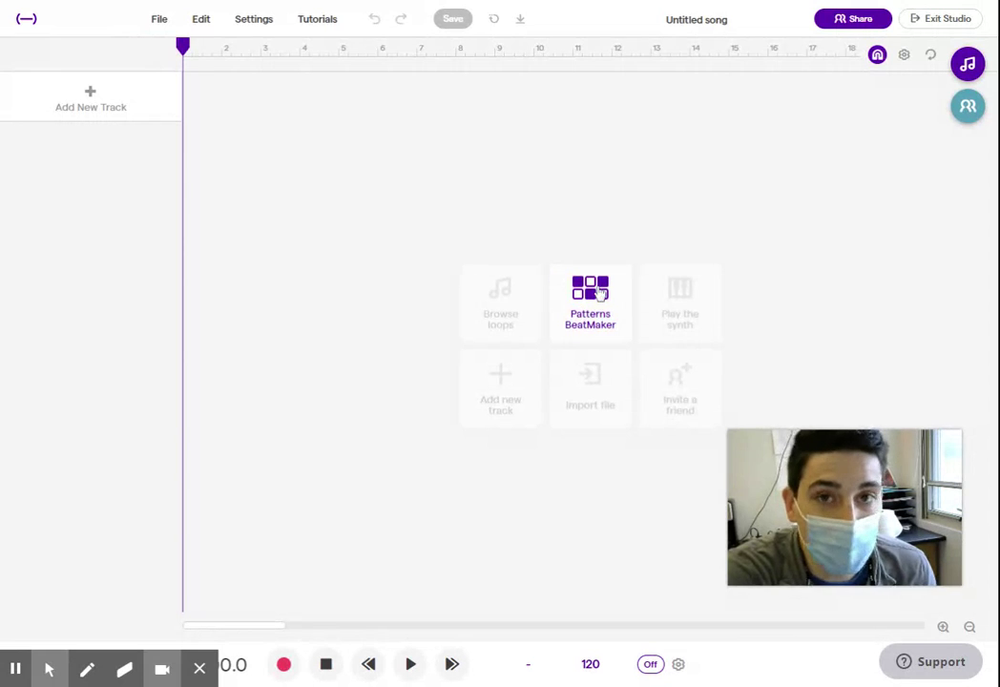
{"action": "left_click", "coordinate": [601, 295]}
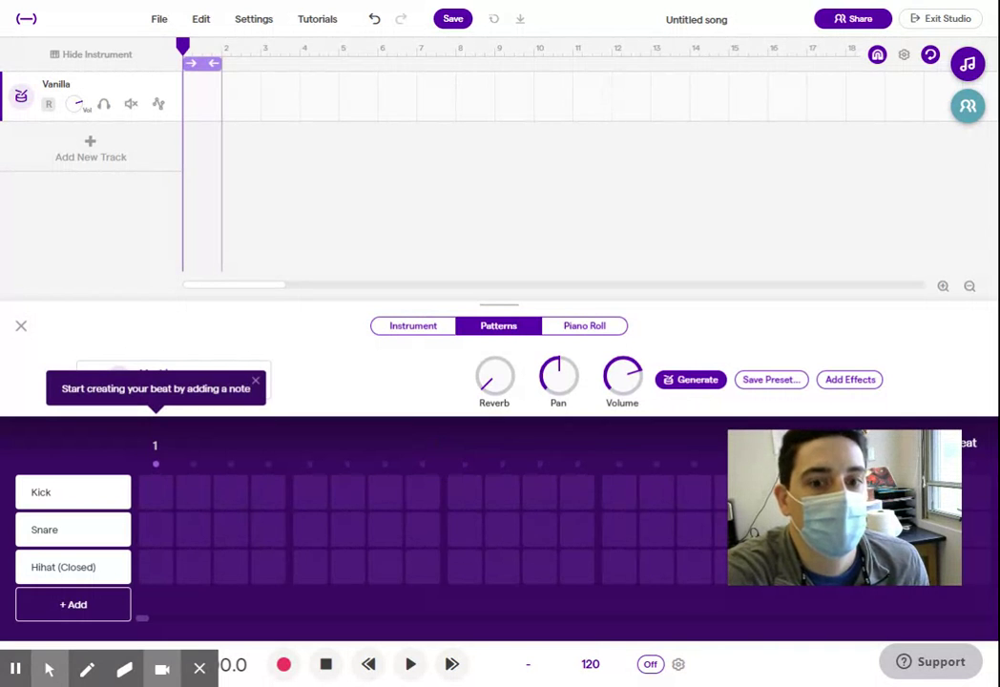
{"action": "left_click", "coordinate": [20, 328]}
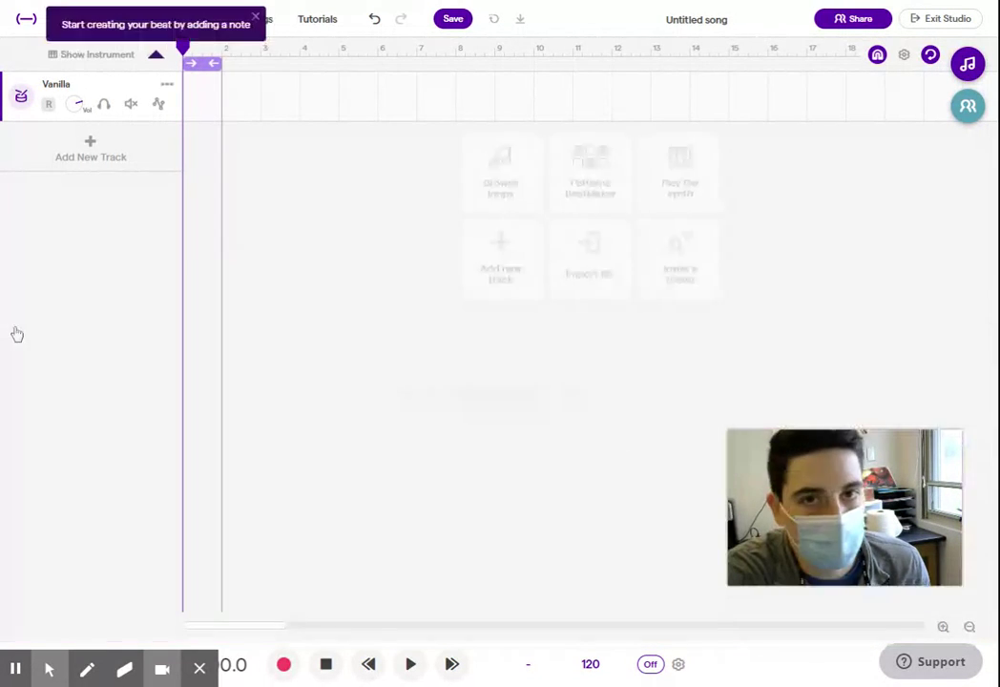
{"action": "left_click", "coordinate": [254, 18]}
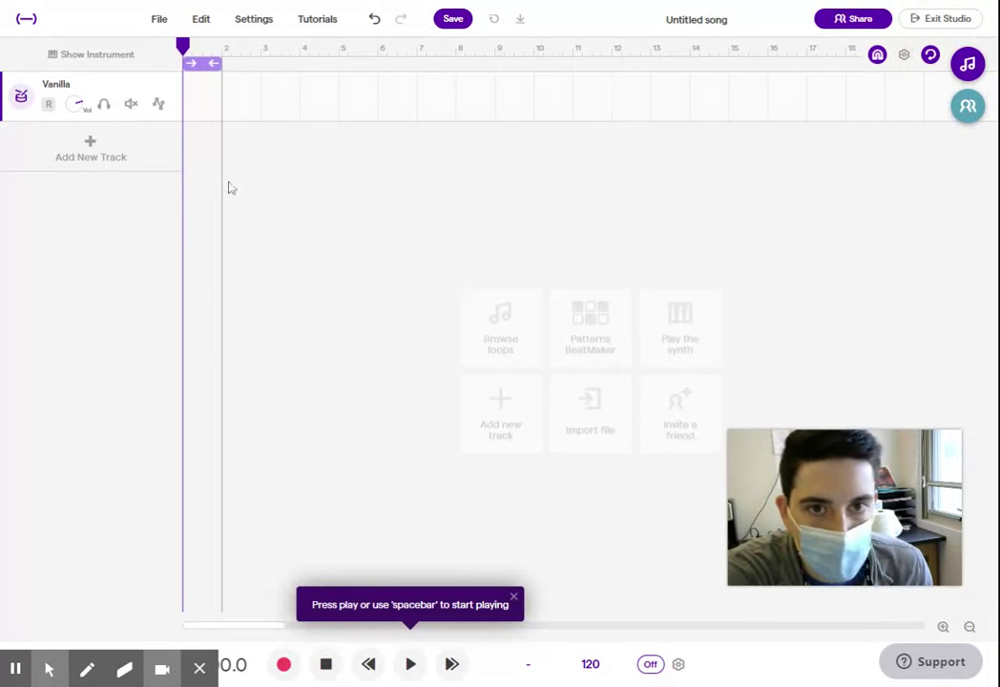
Extend the timeline's loop region from measure 1 to measure 9 and place the playhead partway through measure 6.
{"action": "left_click", "coordinate": [222, 63]}
{"action": "mouse_move", "coordinate": [222, 64]}
{"action": "left_mouse_down"}
{"action": "mouse_move", "coordinate": [378, 78]}
{"action": "mouse_move", "coordinate": [489, 63]}
{"action": "left_mouse_up"}
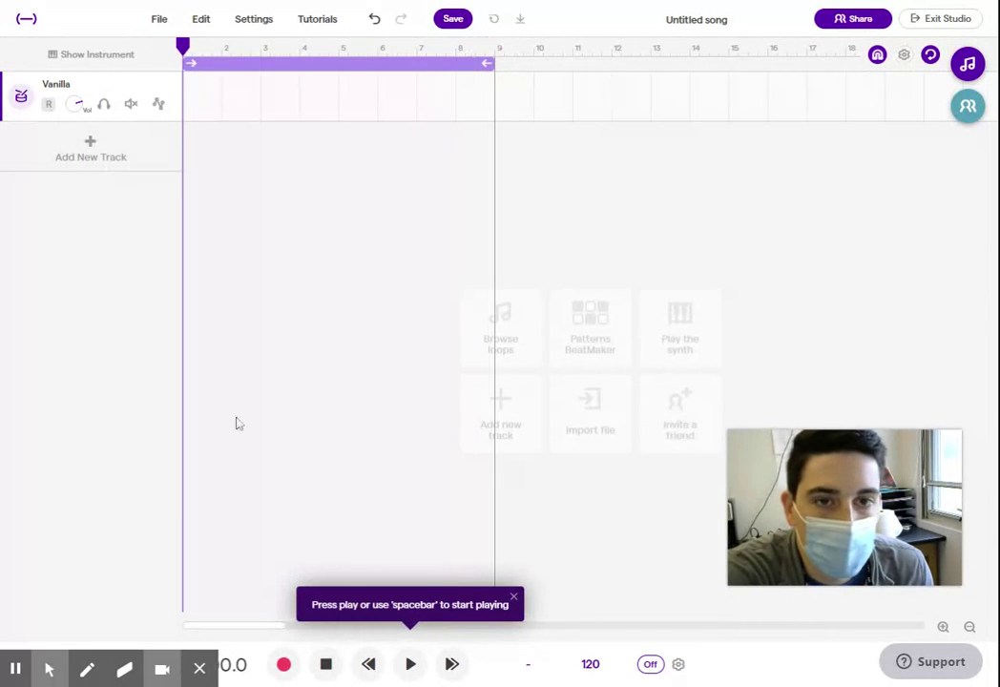
{"action": "left_click", "coordinate": [400, 66]}
{"action": "left_click", "coordinate": [400, 67]}
{"action": "left_click", "coordinate": [387, 51]}
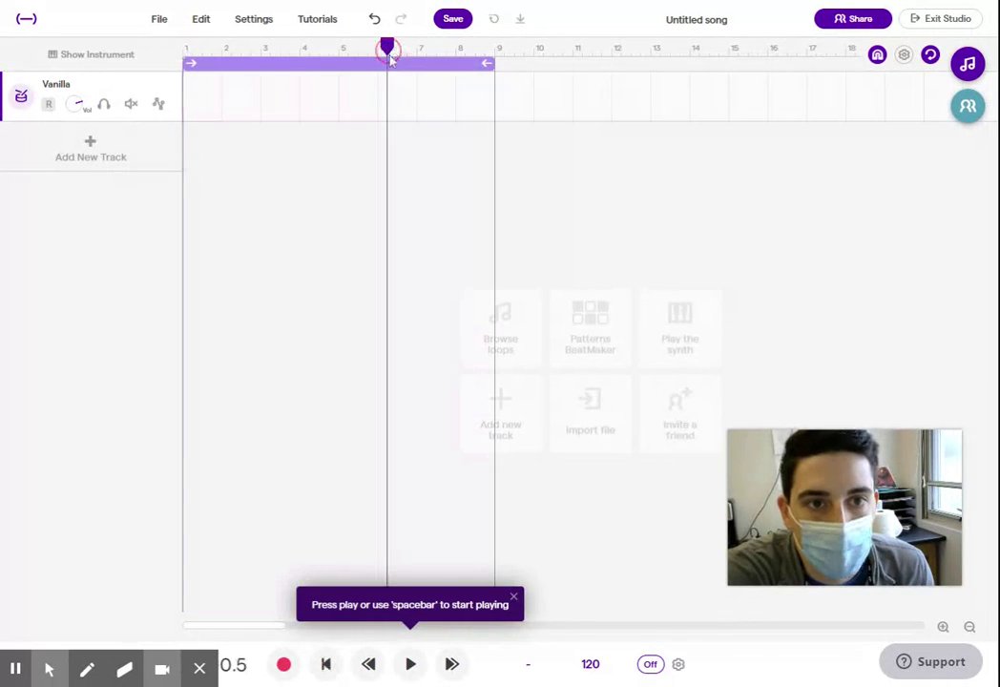
Play the project with the loop region switched off, jumping ahead to just before measure 8, and stop once past measure 9.
{"action": "left_click", "coordinate": [410, 664]}
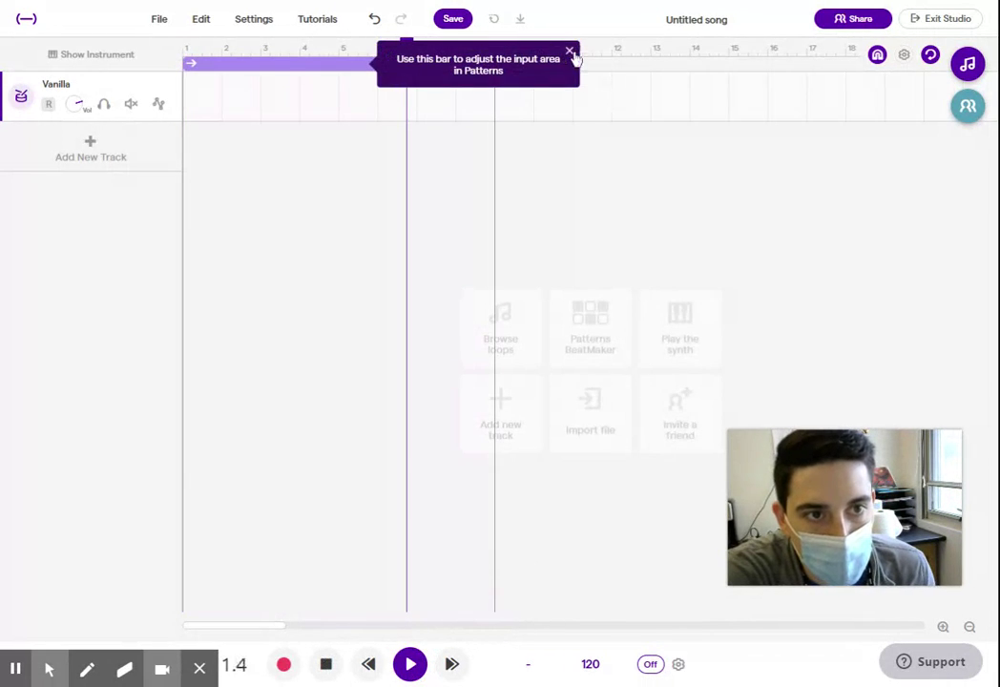
{"action": "left_click", "coordinate": [571, 53]}
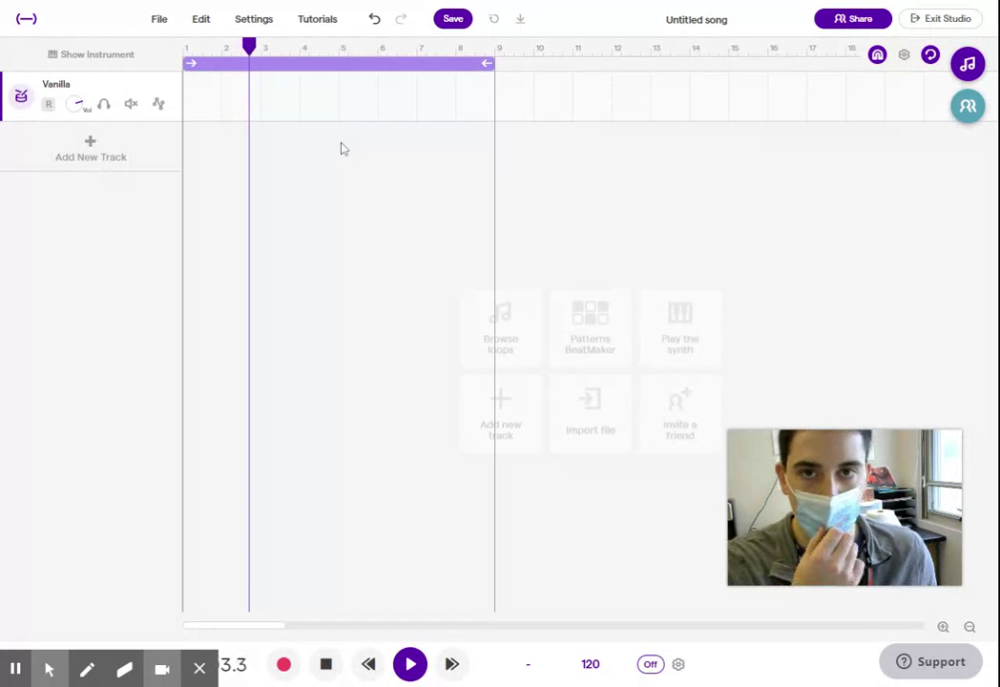
{"action": "left_click", "coordinate": [327, 67]}
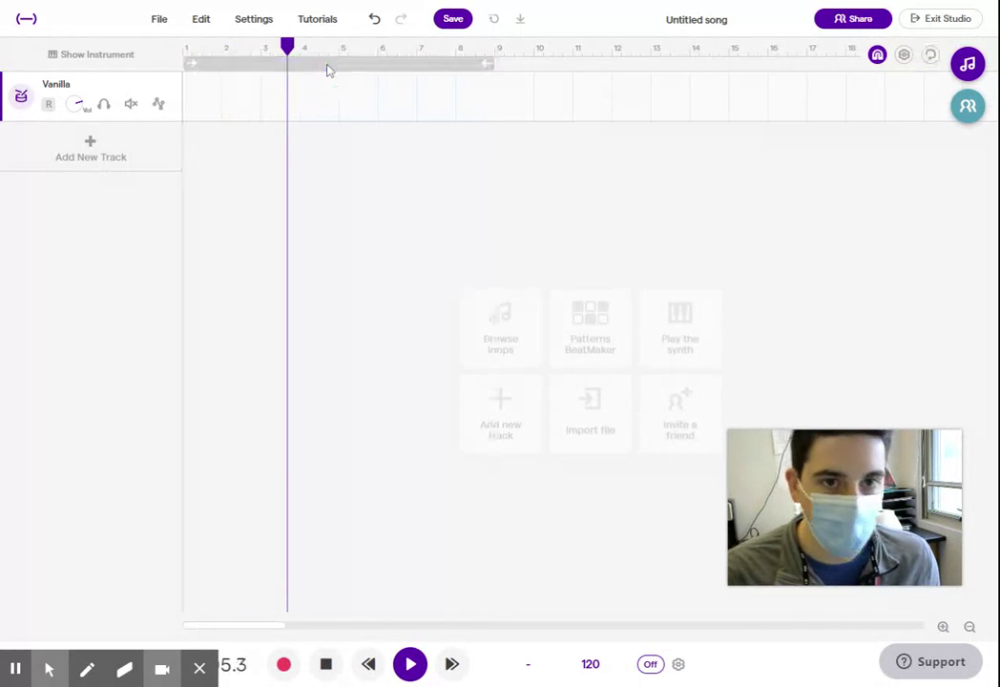
{"action": "left_click", "coordinate": [451, 55]}
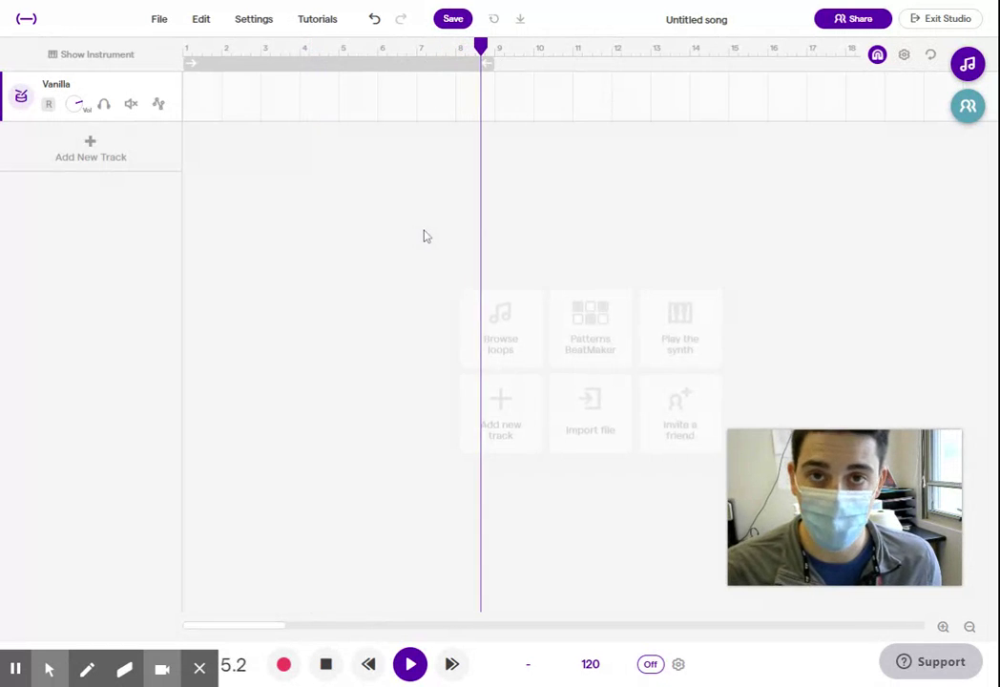
{"action": "left_click", "coordinate": [409, 664]}
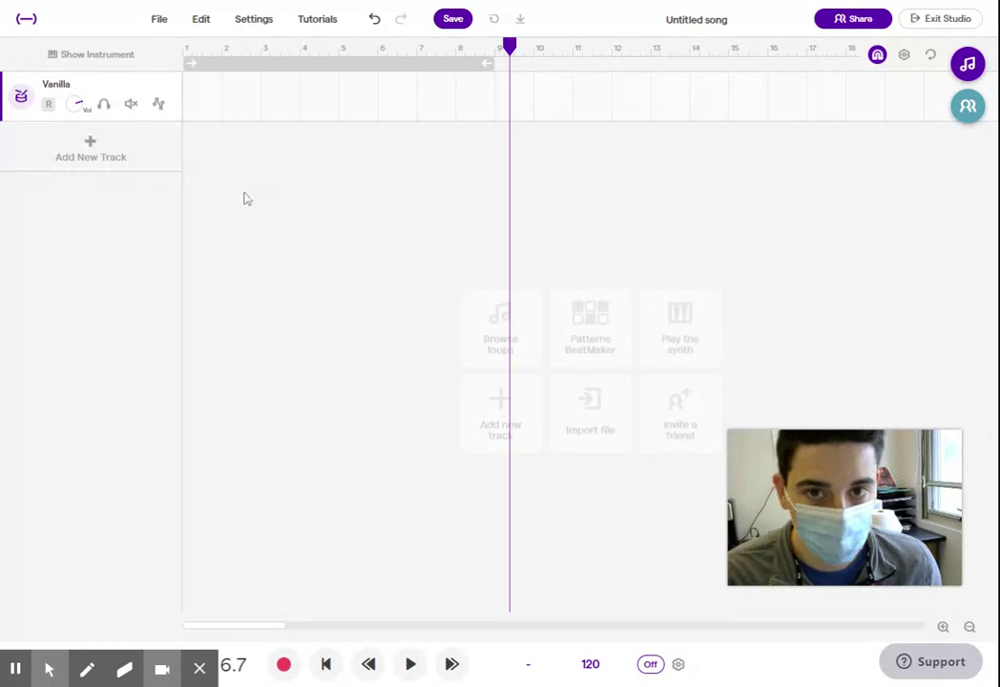
Delete the Vanilla drum track and return the playhead to the start of the timeline.
{"action": "left_click", "coordinate": [165, 88]}
{"action": "left_click", "coordinate": [207, 169]}
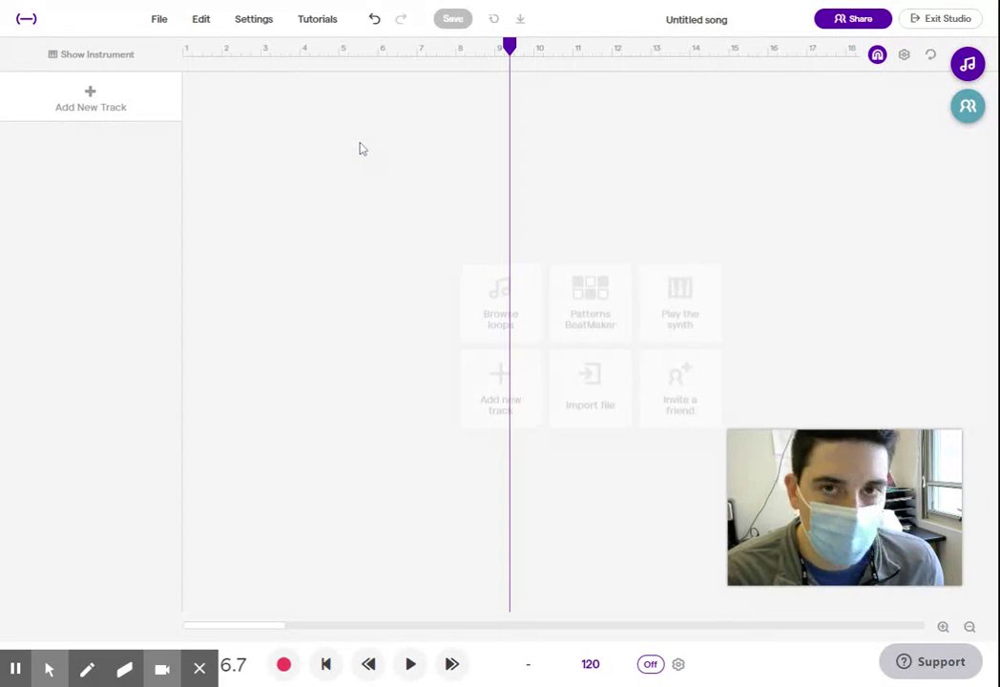
{"action": "left_click_drag", "start_coordinate": [510, 45], "coordinate": [187, 55]}
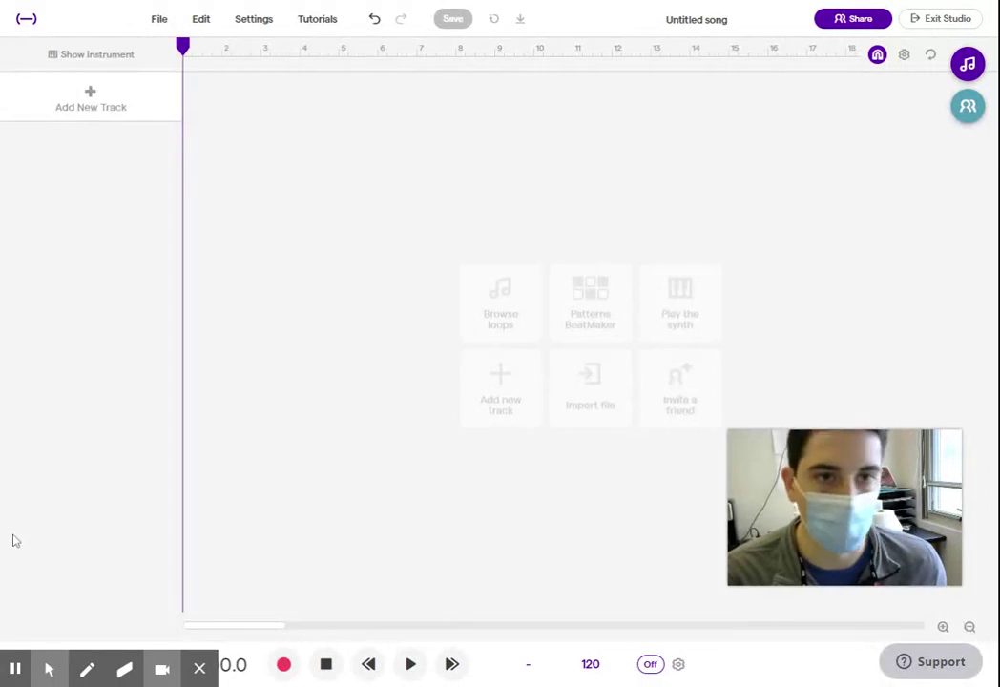
Filter the loop library by Synth and add the Dark Chi - Synth Pad 02 loop as a new track starting at measure 1.
{"action": "left_click", "coordinate": [964, 65]}
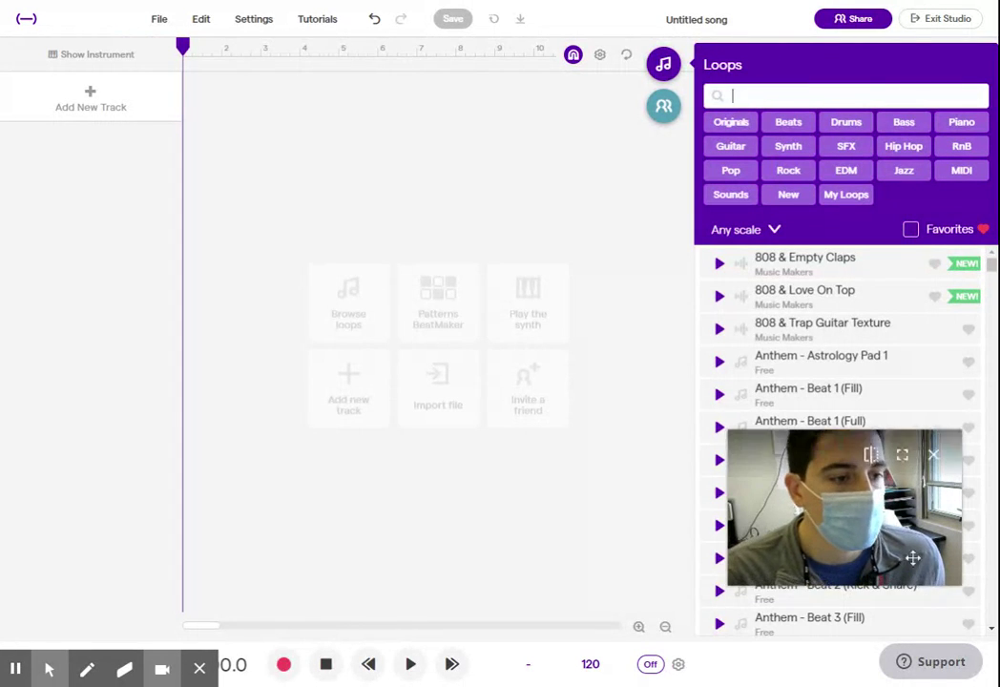
{"action": "left_click_drag", "start_coordinate": [881, 510], "coordinate": [619, 521]}
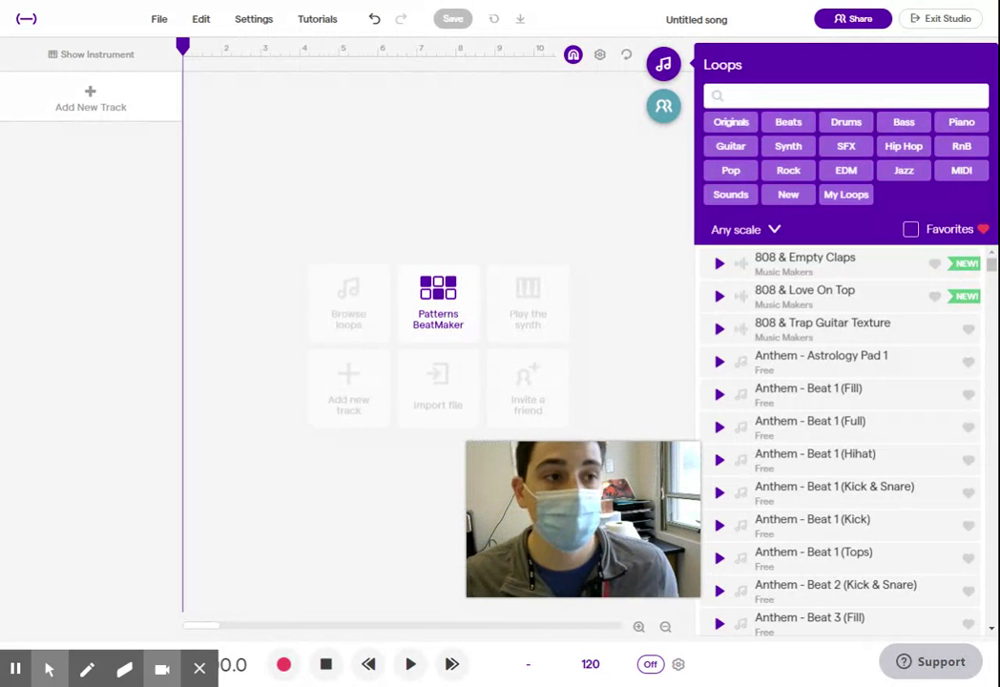
{"action": "left_click", "coordinate": [786, 148]}
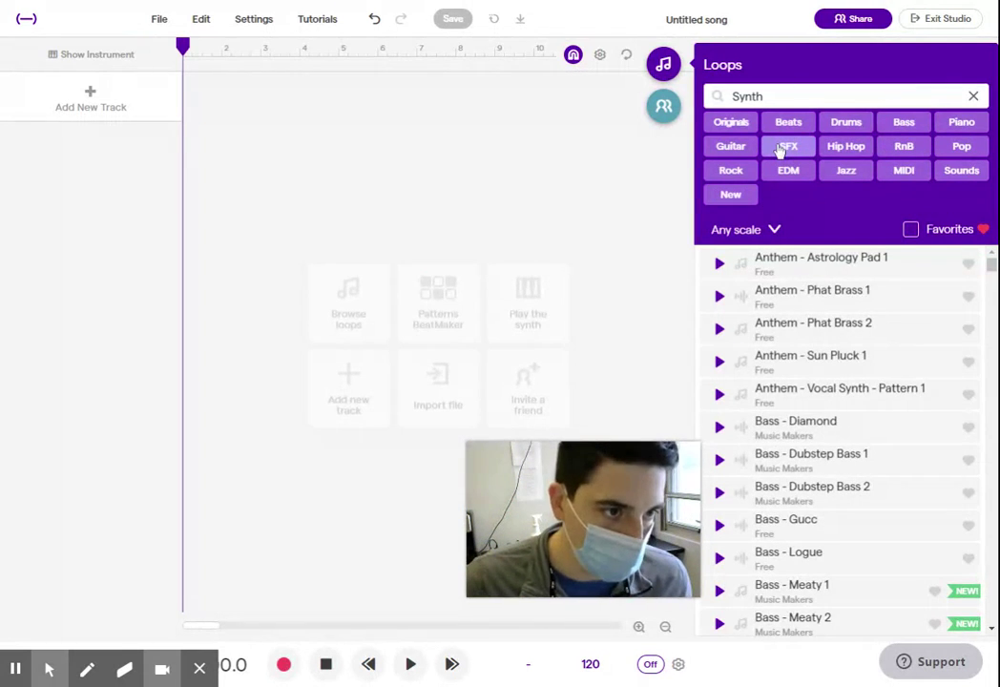
{"action": "scroll", "coordinate": [933, 377], "scroll_direction": "down", "scroll_amount": 15}
{"action": "scroll", "coordinate": [926, 403], "scroll_direction": "down", "scroll_amount": 3}
{"action": "left_click_drag", "start_coordinate": [889, 426], "coordinate": [415, 211]}
Play the new pad track briefly, then preview the Dark Chi - Synth Bass 01 and Synth Brass Arp 02 loops in the library.
{"action": "left_click", "coordinate": [411, 665]}
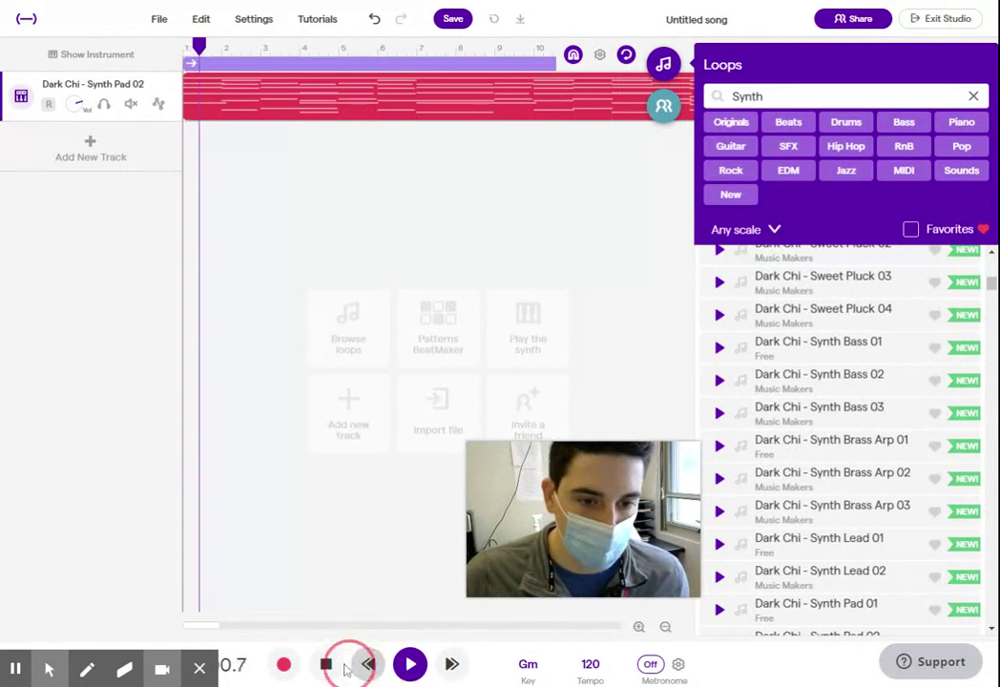
{"action": "left_click", "coordinate": [411, 664]}
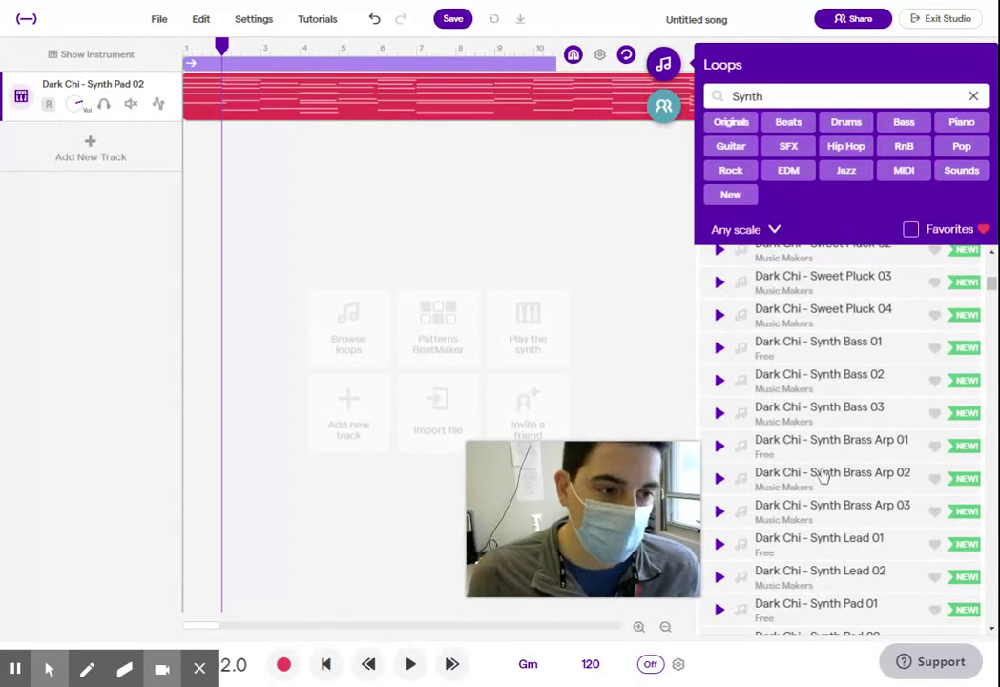
{"action": "left_click", "coordinate": [821, 358]}
{"action": "scroll", "coordinate": [818, 401], "scroll_direction": "down", "scroll_amount": 2}
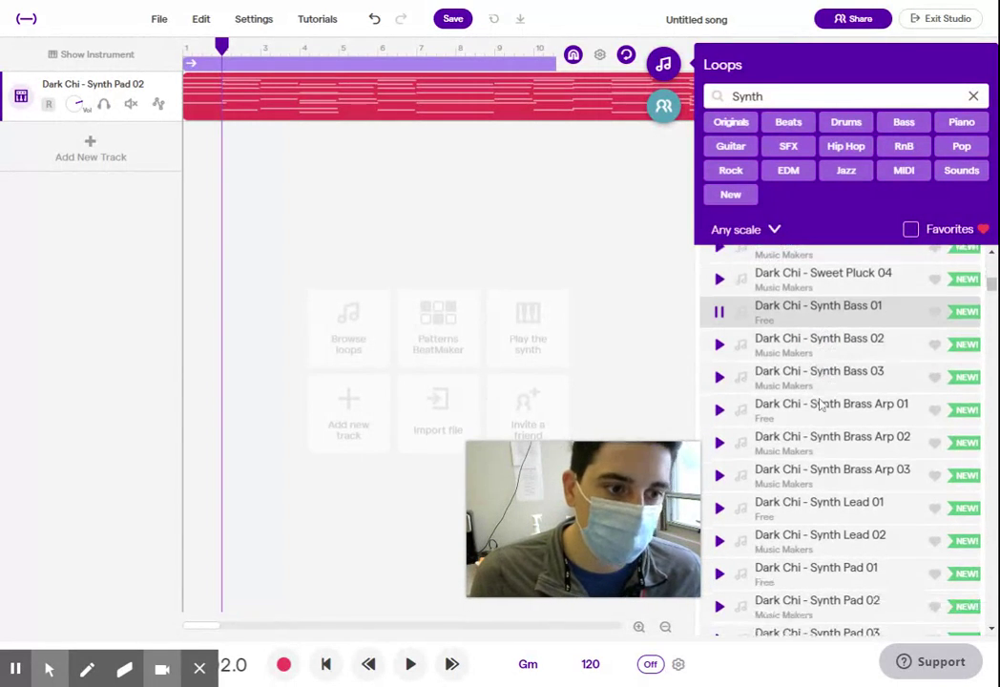
{"action": "left_click", "coordinate": [821, 405]}
{"action": "scroll", "coordinate": [821, 405], "scroll_direction": "down", "scroll_amount": 3}
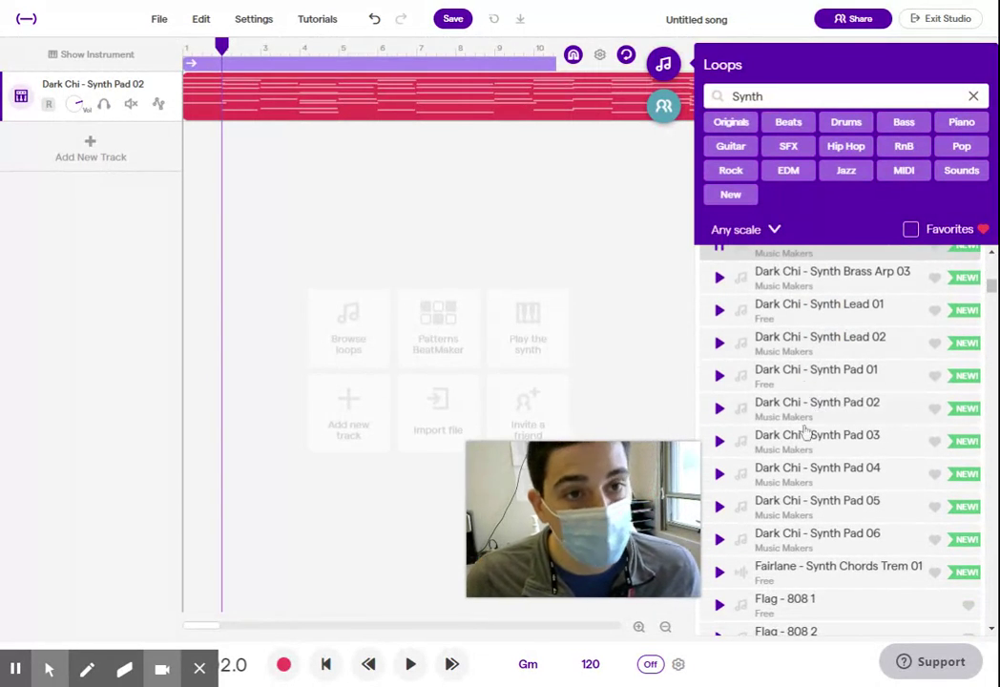
{"action": "scroll", "coordinate": [841, 322], "scroll_direction": "up", "scroll_amount": 3}
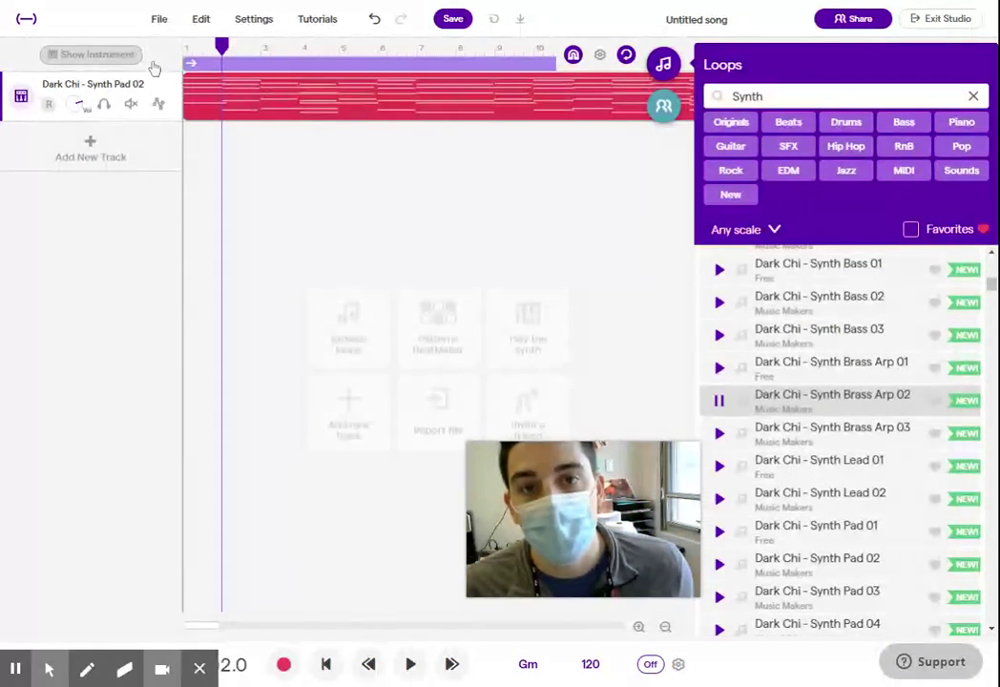
{"action": "left_click", "coordinate": [718, 402]}
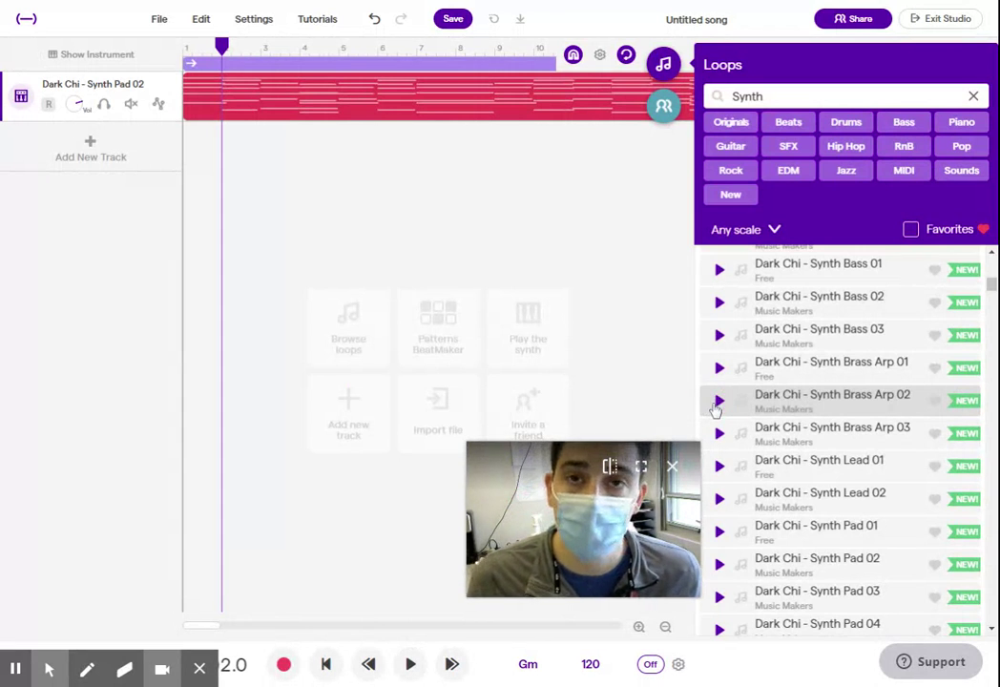
Shift the Dark Chi - Synth Pad 02 region slightly later on the timeline and move it back to measure 1.
{"action": "left_click", "coordinate": [243, 121]}
{"action": "left_click_drag", "start_coordinate": [242, 121], "coordinate": [252, 130]}
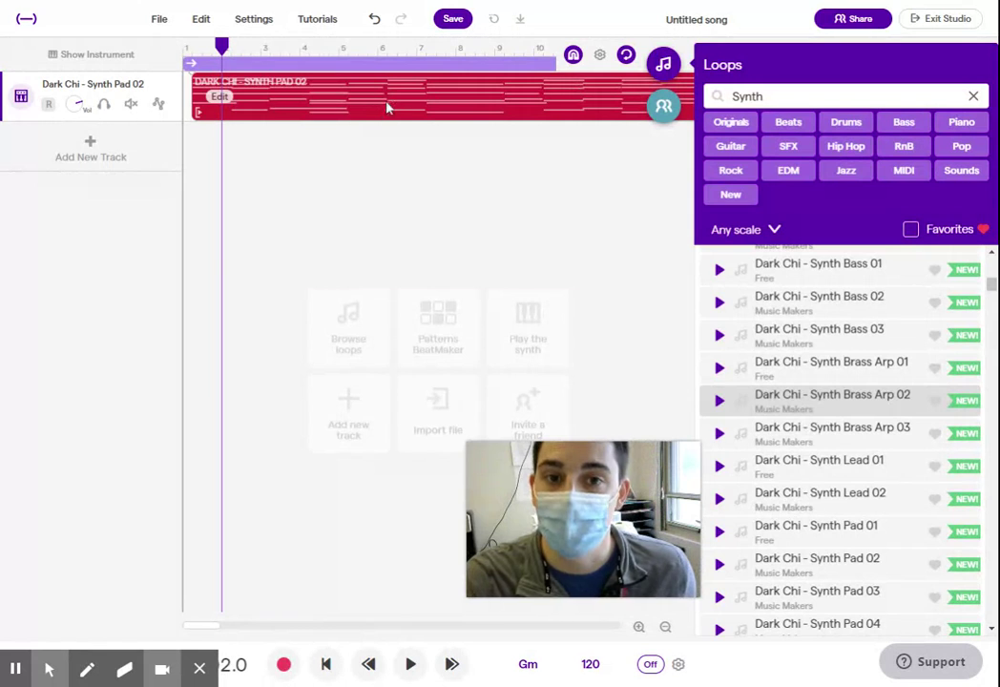
{"action": "left_click_drag", "start_coordinate": [387, 108], "coordinate": [379, 107]}
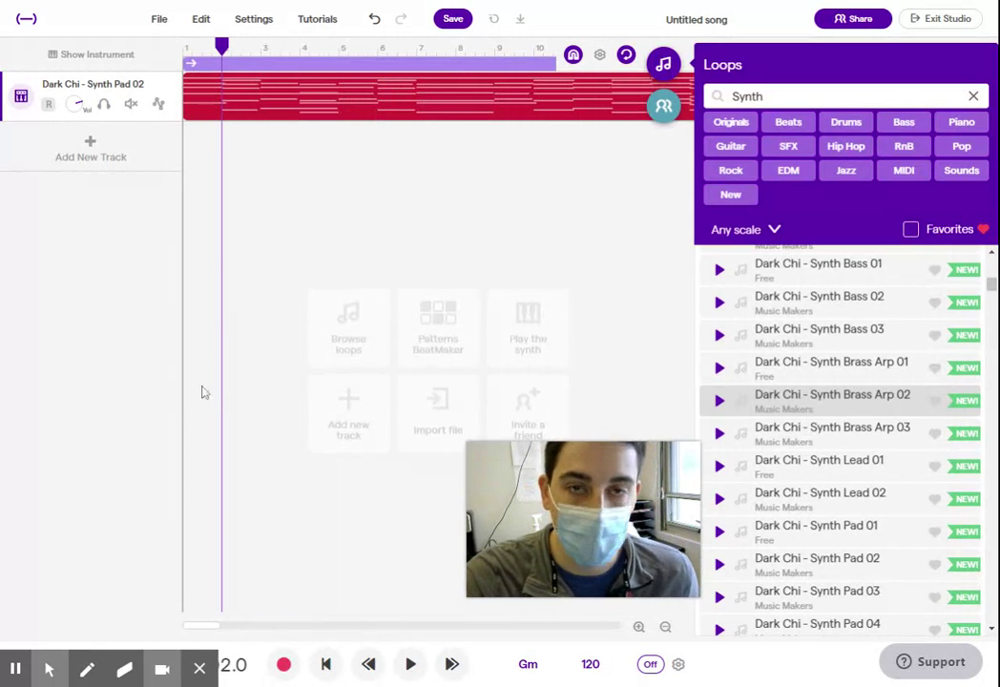
Zoom the timeline out to show the whole synth pad region and listen to it play.
{"action": "left_click", "coordinate": [666, 628]}
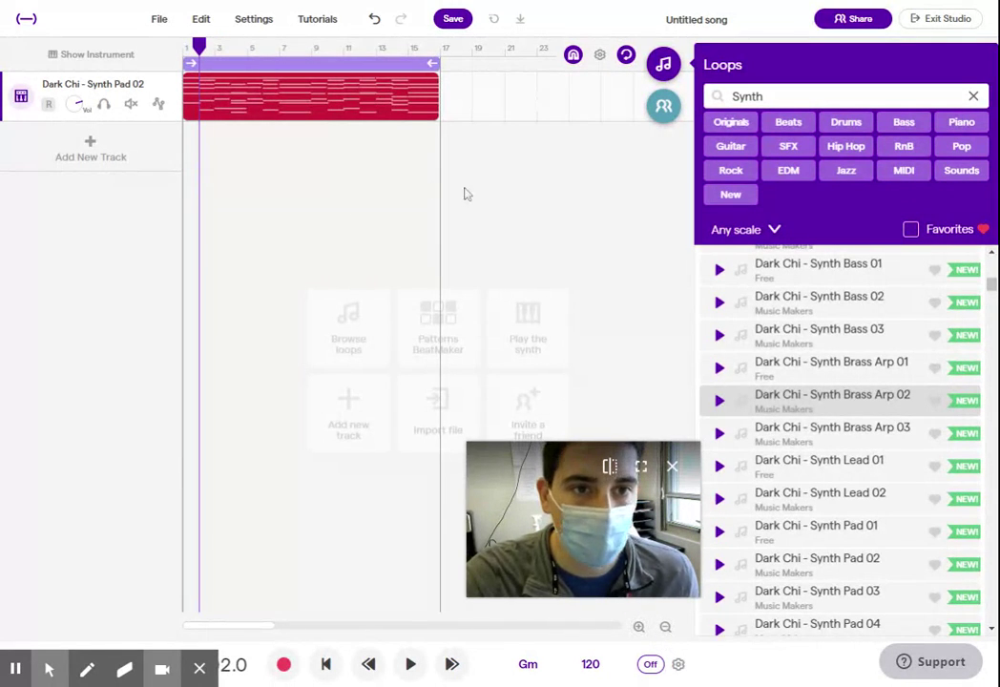
{"action": "left_click", "coordinate": [409, 665]}
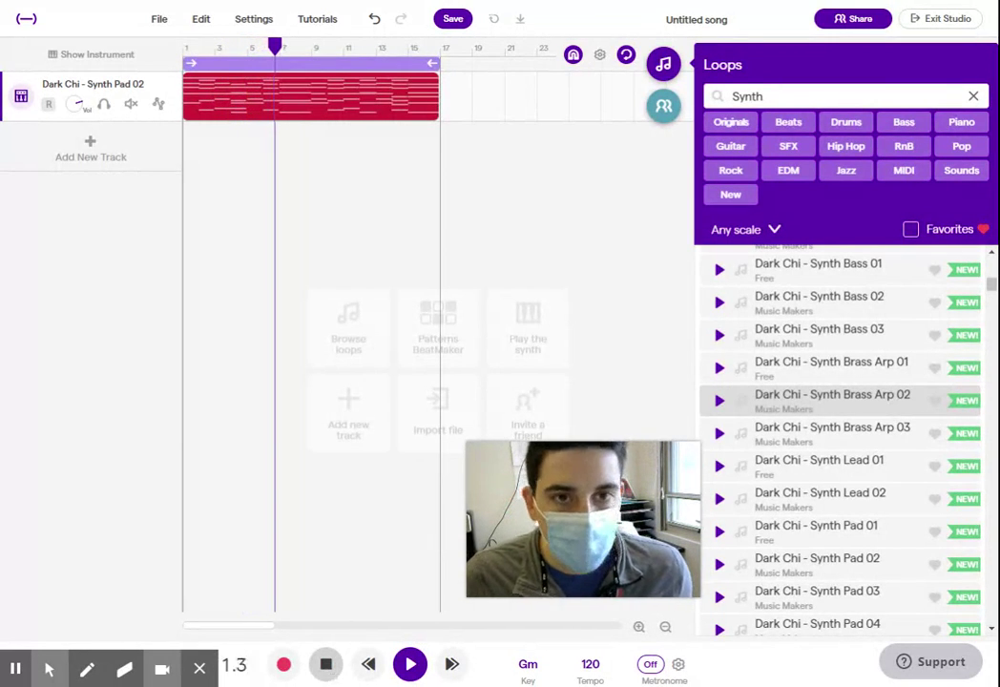
{"action": "left_click", "coordinate": [325, 668]}
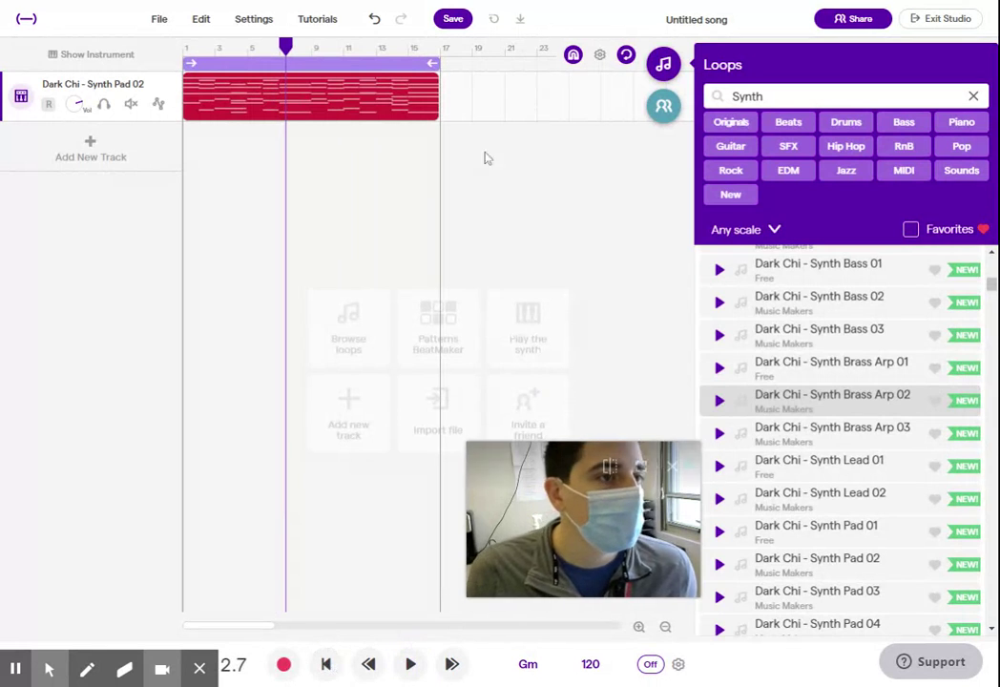
{"action": "left_click", "coordinate": [411, 665]}
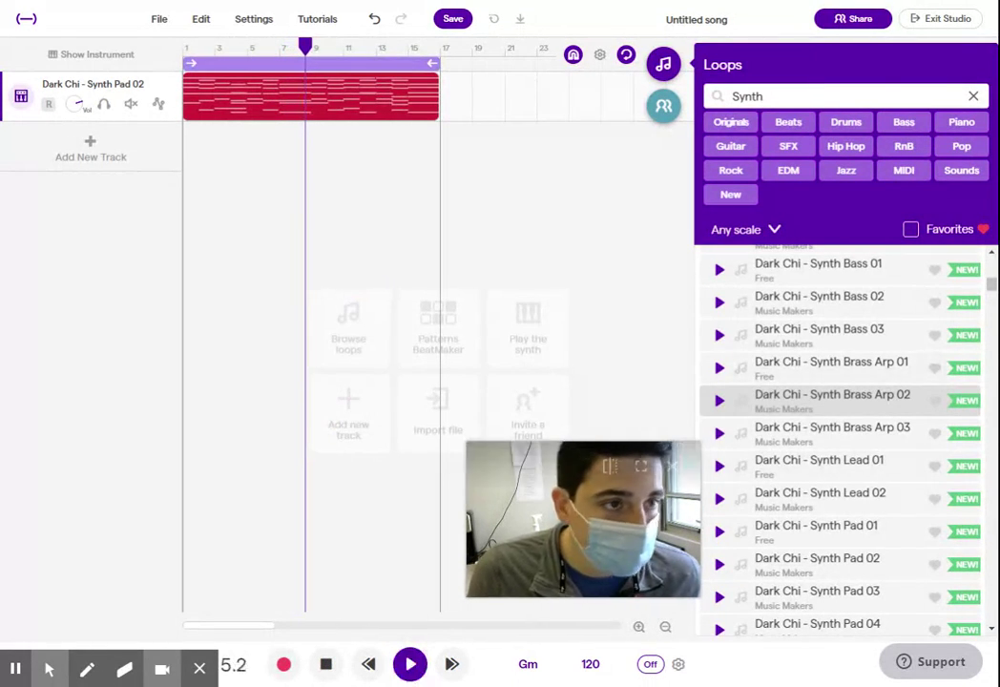
Clear the Synth filter and add the Bass - Bounce 6 Acid Dirt loop as a second track from measure 1, then stop playback.
{"action": "left_click", "coordinate": [974, 98]}
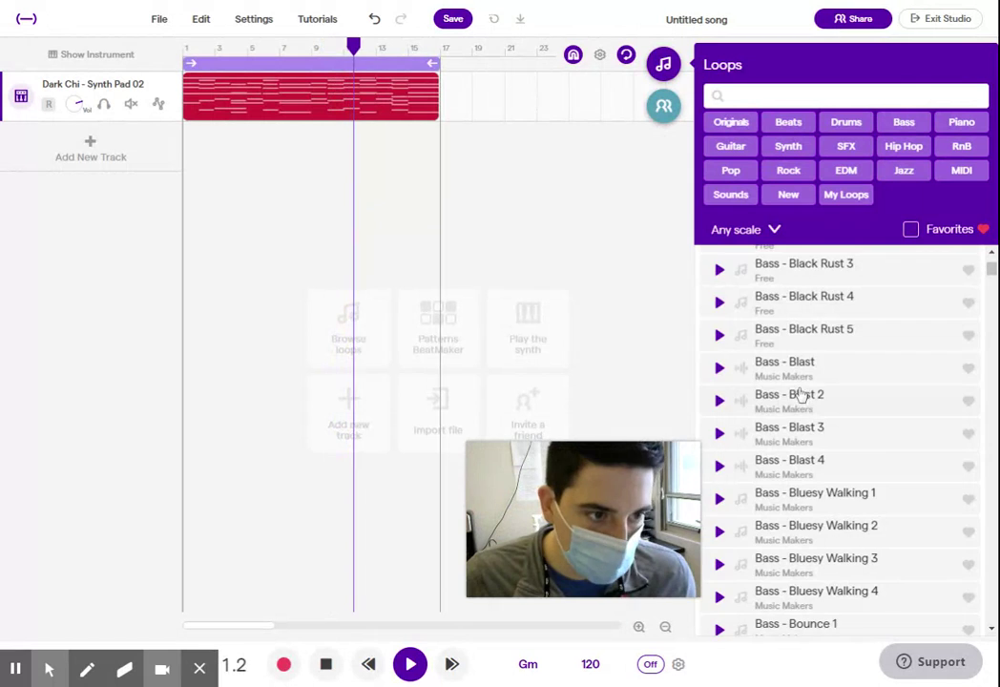
{"action": "scroll", "coordinate": [800, 395], "scroll_direction": "down", "scroll_amount": 10}
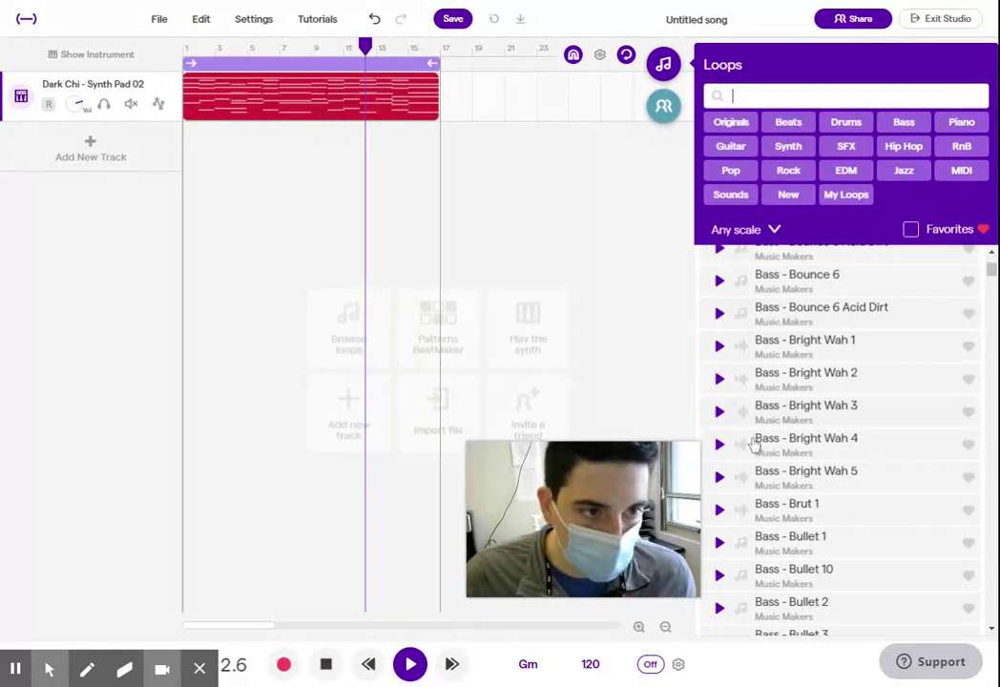
{"action": "left_click", "coordinate": [893, 327]}
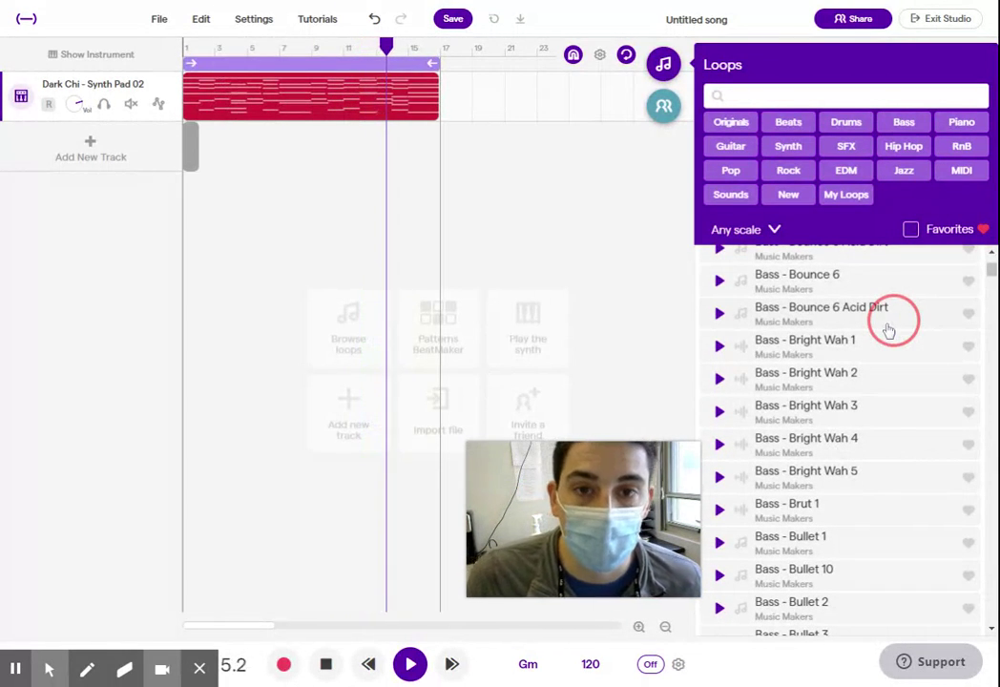
{"action": "left_click_drag", "start_coordinate": [887, 329], "coordinate": [192, 130]}
{"action": "left_click", "coordinate": [328, 549]}
{"action": "left_click", "coordinate": [325, 665]}
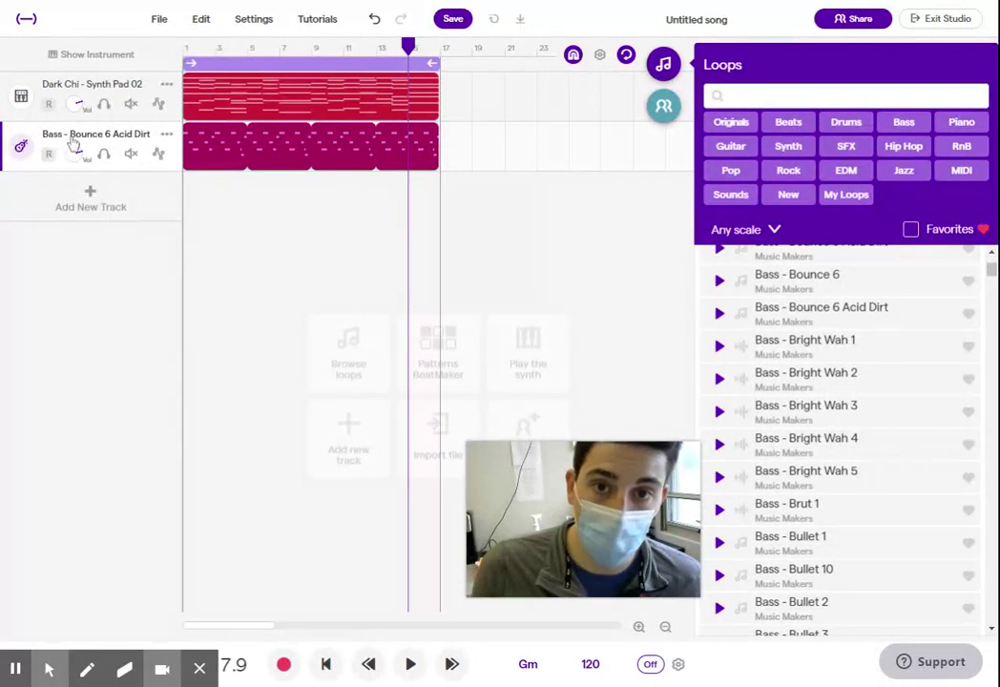
Add the Bass - Cherry 13 loop as a third track from measure 1 and close the loop library.
{"action": "left_click", "coordinate": [300, 157]}
{"action": "left_click", "coordinate": [314, 186]}
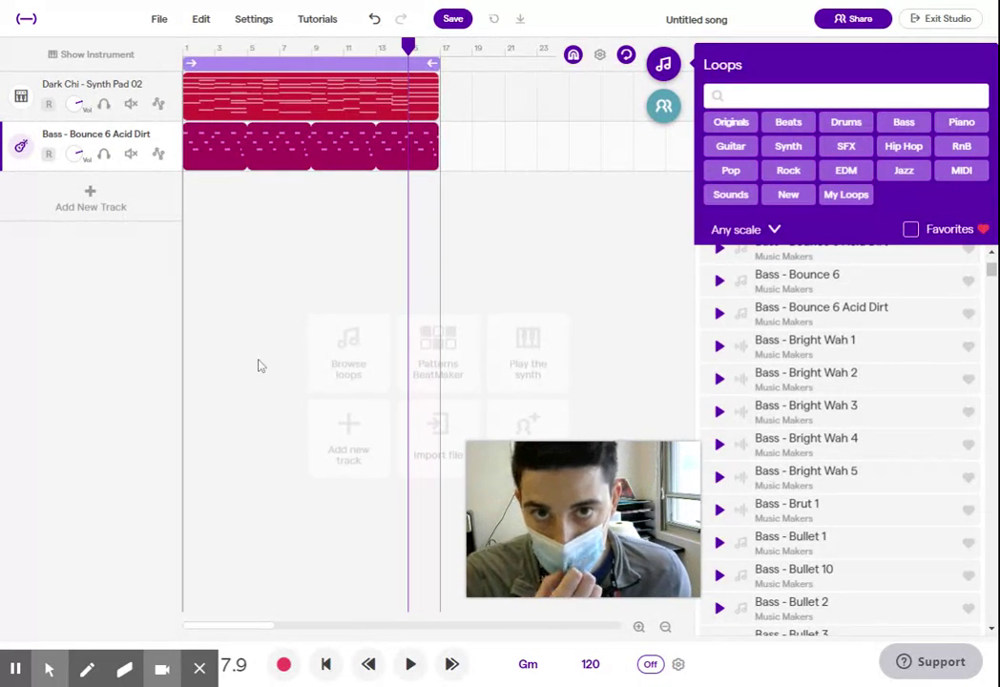
{"action": "scroll", "coordinate": [823, 476], "scroll_direction": "down", "scroll_amount": 10}
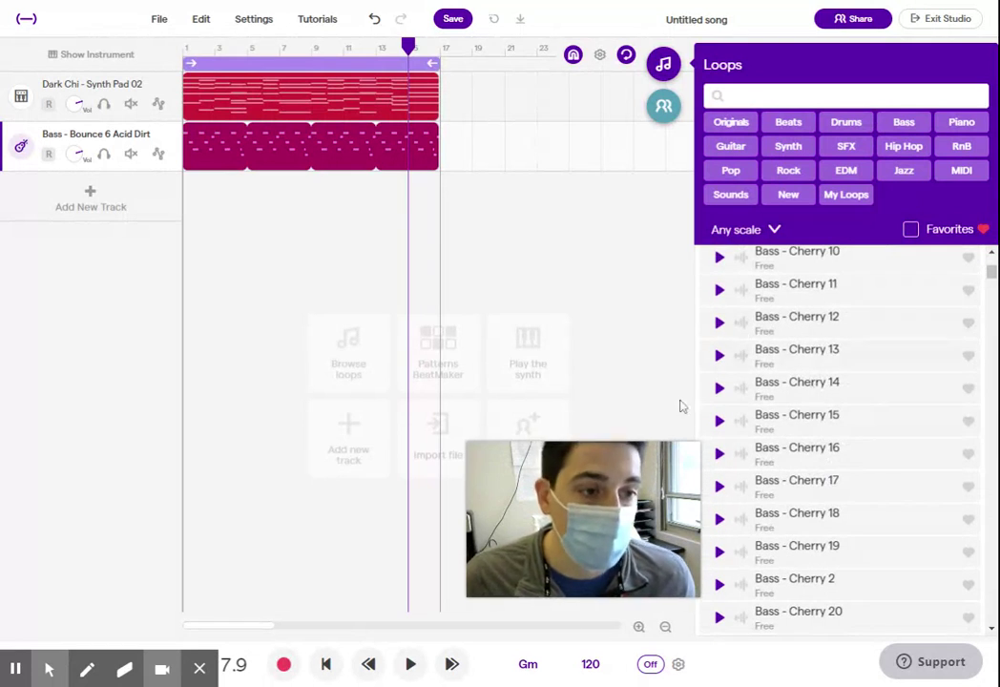
{"action": "left_click", "coordinate": [850, 351]}
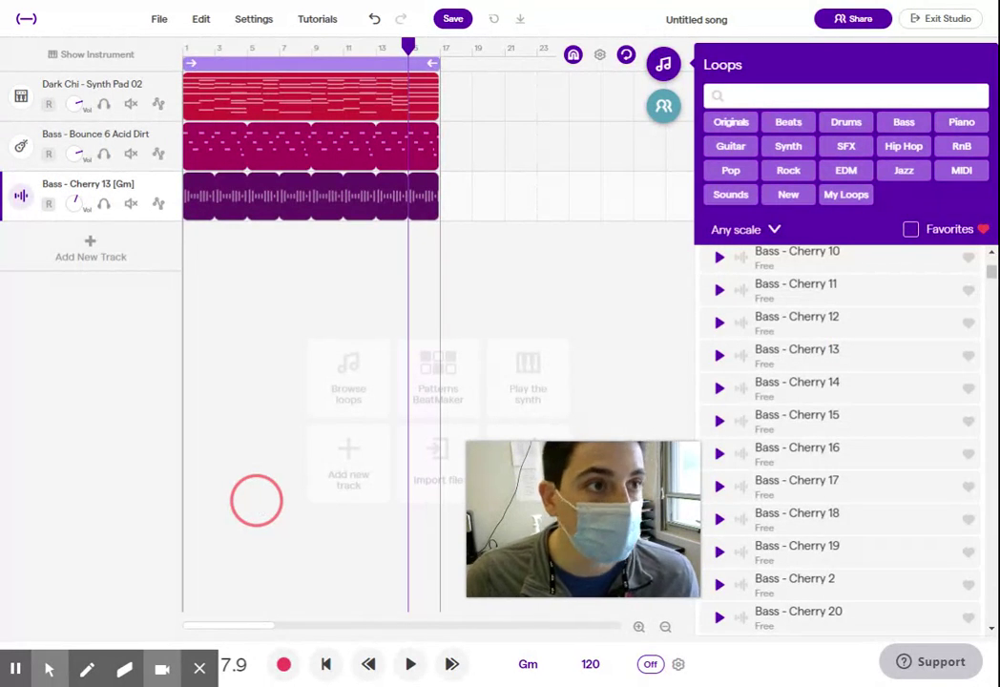
{"action": "left_click", "coordinate": [663, 63]}
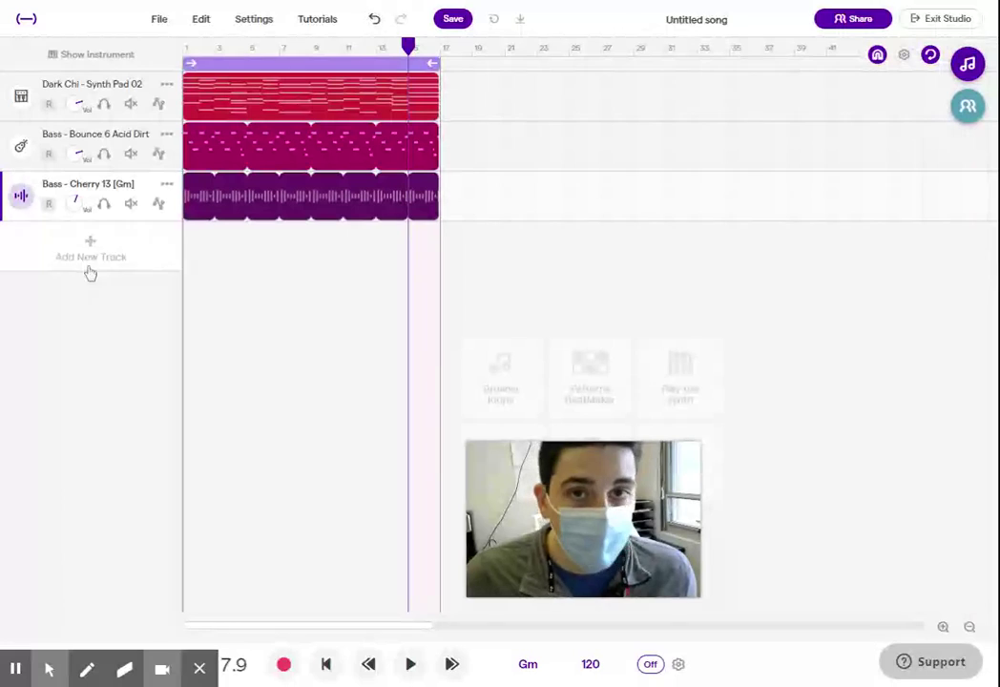
{"action": "left_click_drag", "start_coordinate": [614, 571], "coordinate": [902, 577]}
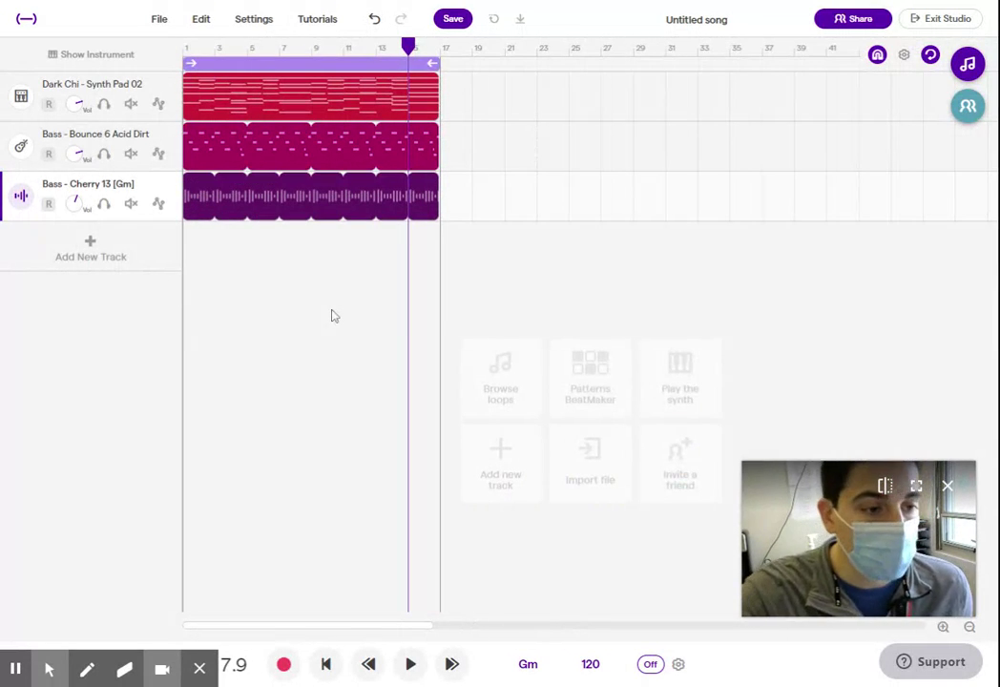
Return the playhead to the start of the song and change the Dark Chi - Synth Pad 02 track's color to orange.
{"action": "left_click", "coordinate": [195, 48]}
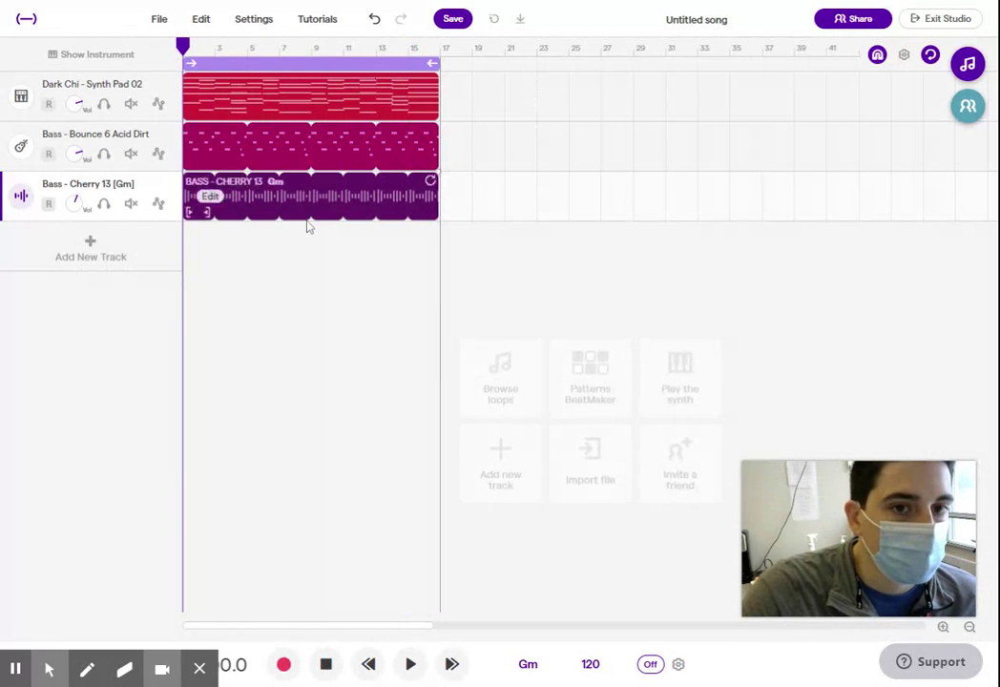
{"action": "mouse_move", "coordinate": [314, 91]}
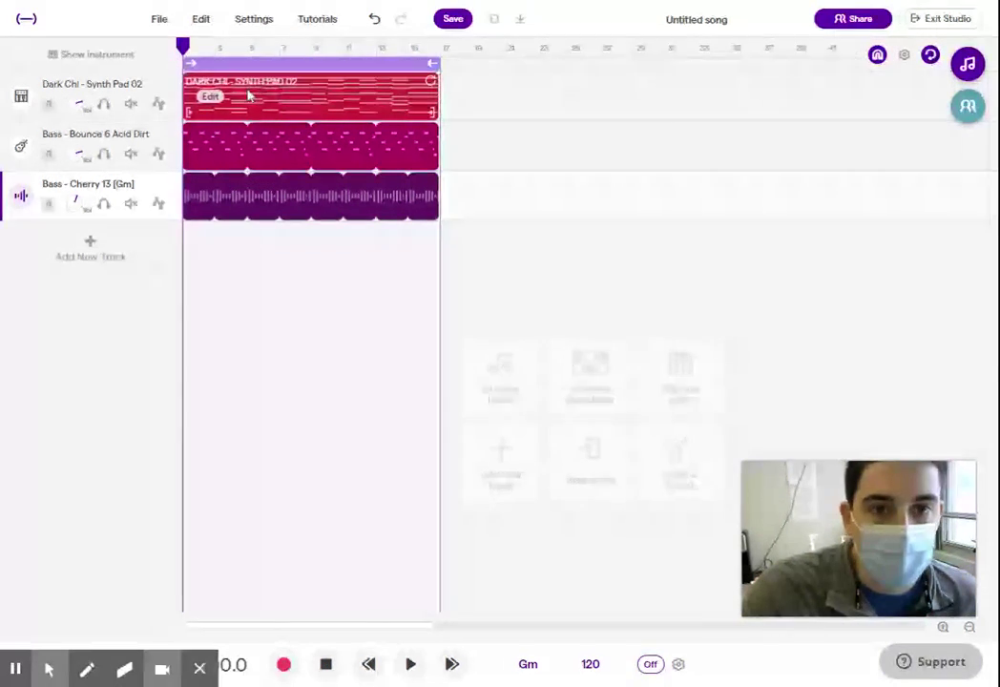
{"action": "left_click", "coordinate": [165, 84]}
{"action": "mouse_move", "coordinate": [315, 295]}
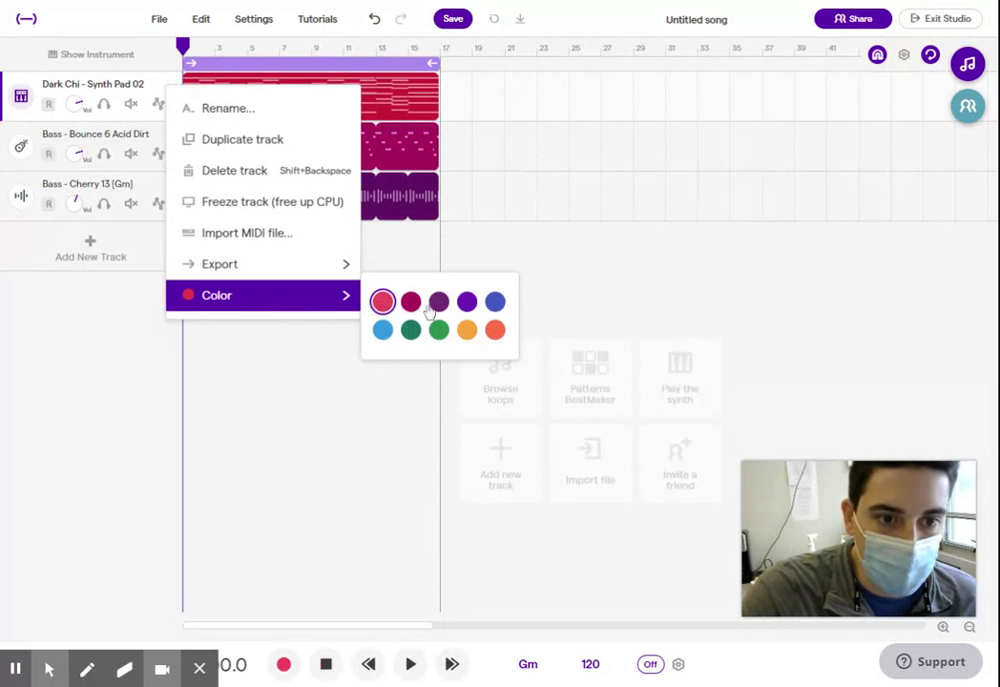
{"action": "left_click", "coordinate": [467, 329]}
Change the Bass - Cherry 13 track's color to orange.
{"action": "left_click", "coordinate": [167, 184]}
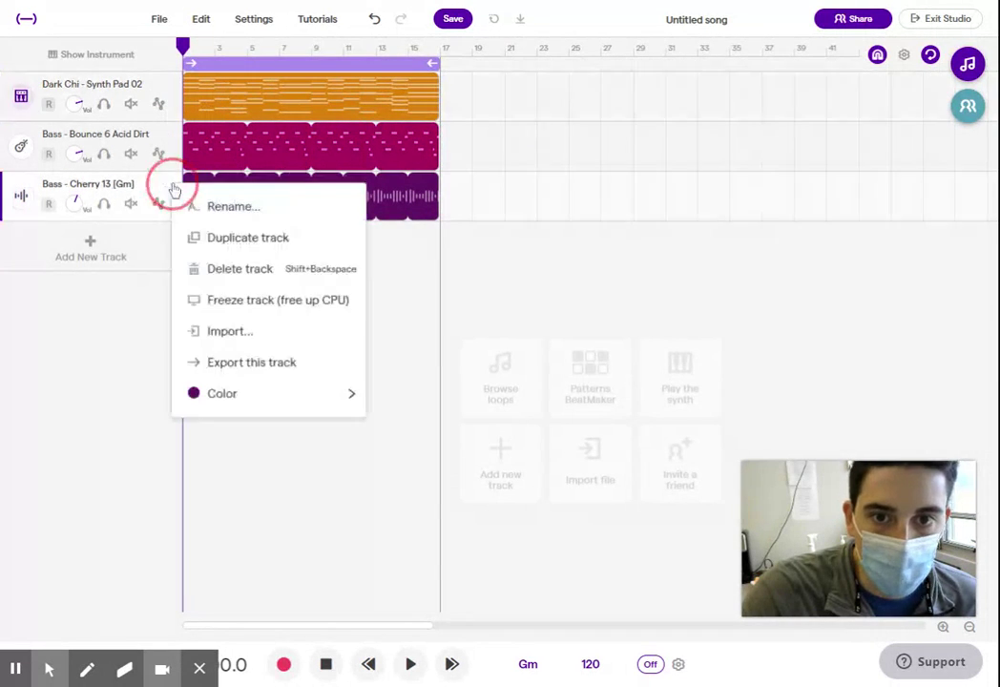
{"action": "mouse_move", "coordinate": [315, 393]}
{"action": "left_click", "coordinate": [472, 428]}
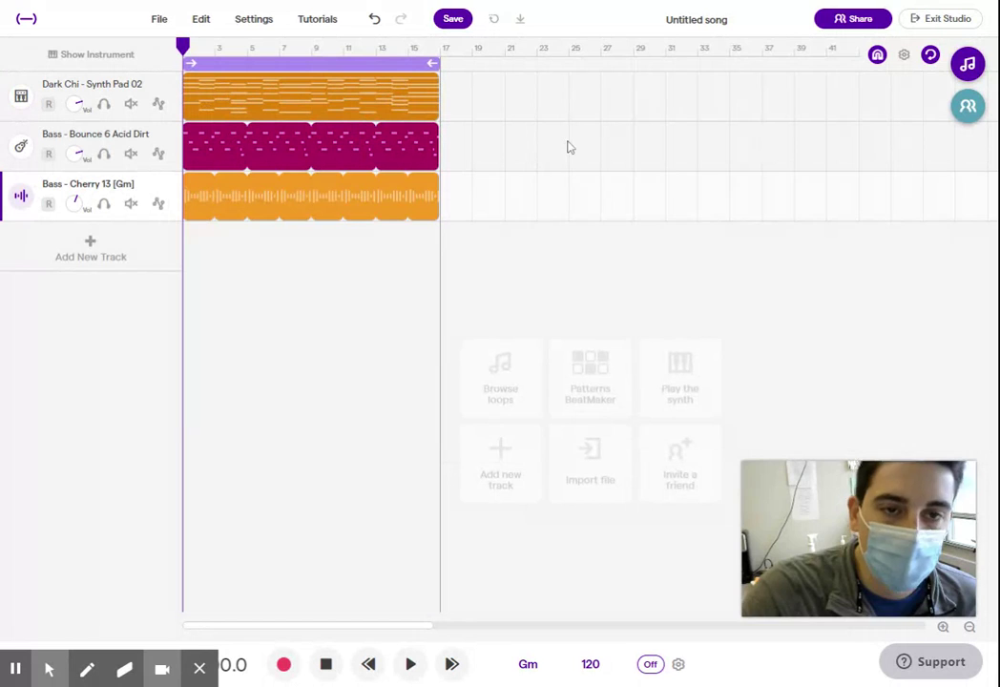
With looping turned off, delete all regions on the three tracks and shorten the loop region to end at measure 9.
{"action": "left_click", "coordinate": [310, 67]}
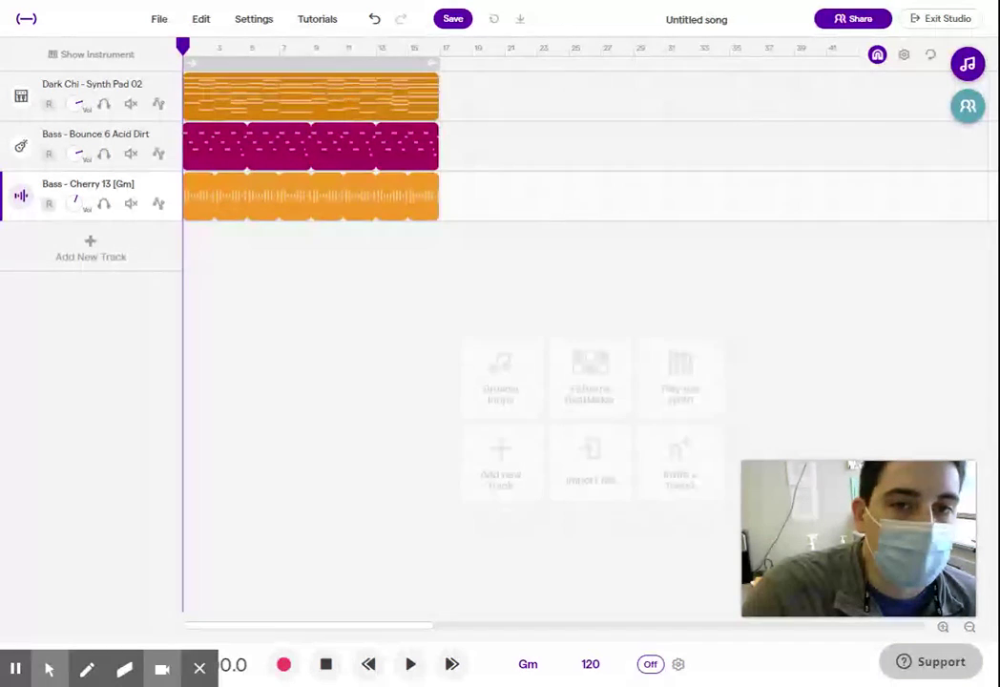
{"action": "left_click_drag", "start_coordinate": [480, 78], "coordinate": [223, 335]}
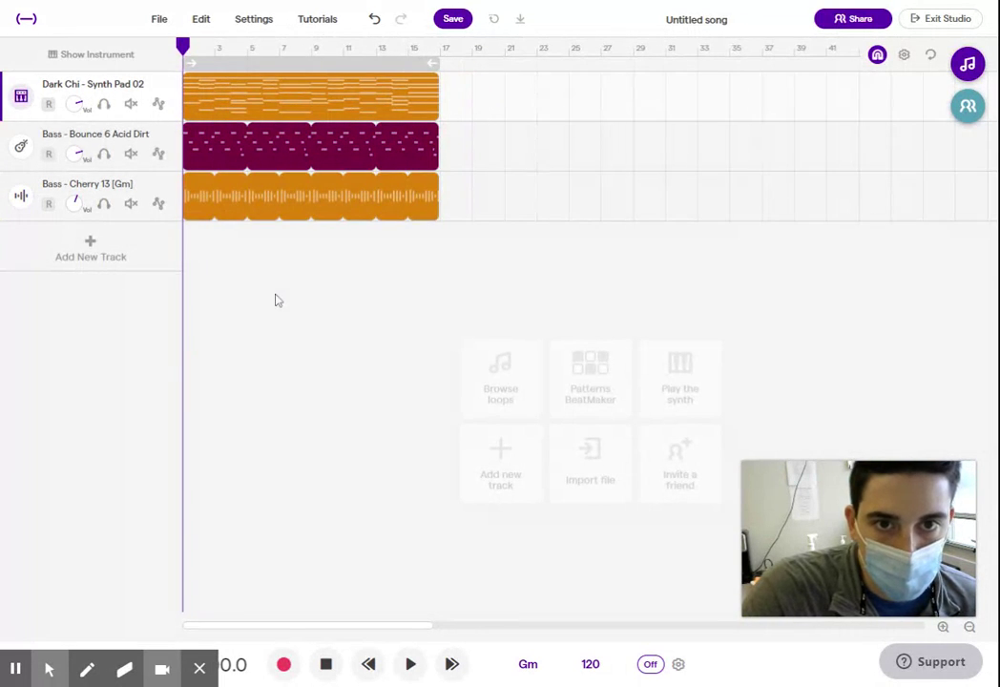
{"action": "left_click", "coordinate": [408, 63]}
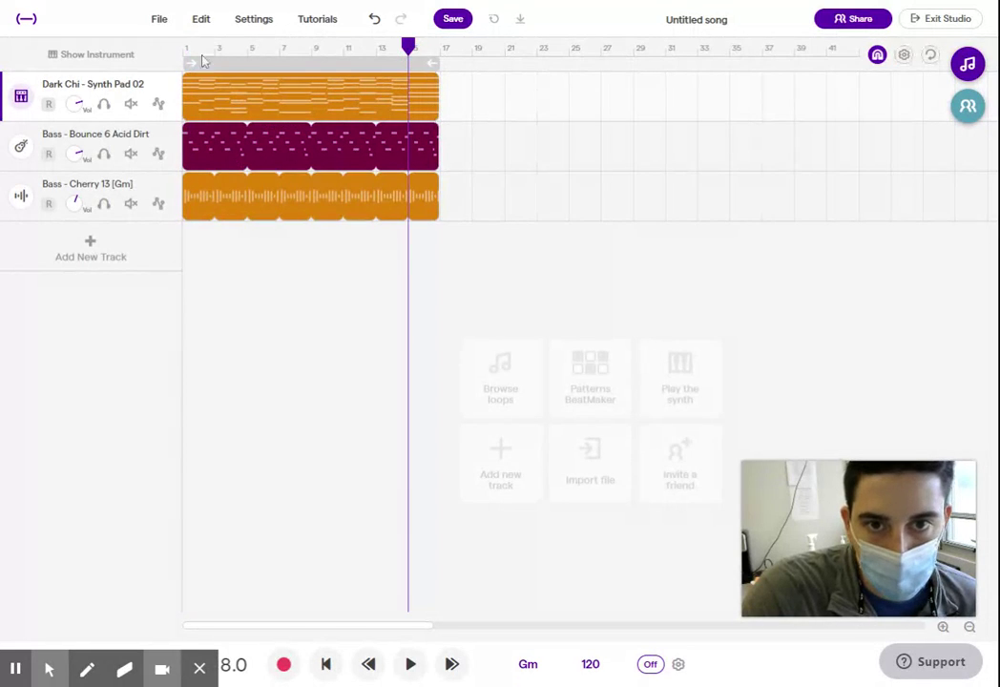
{"action": "key", "text": "Home"}
{"action": "left_click_drag", "start_coordinate": [434, 63], "coordinate": [305, 65]}
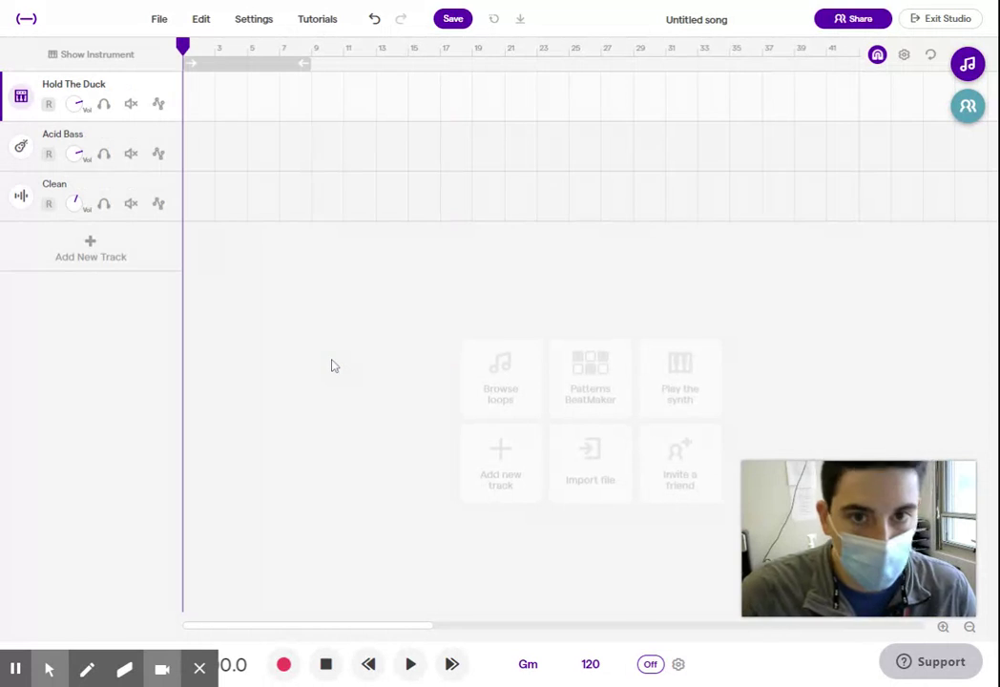
Delete the Hold The Duck, Acid Bass and Clean tracks from the project.
{"action": "right_click", "coordinate": [162, 85]}
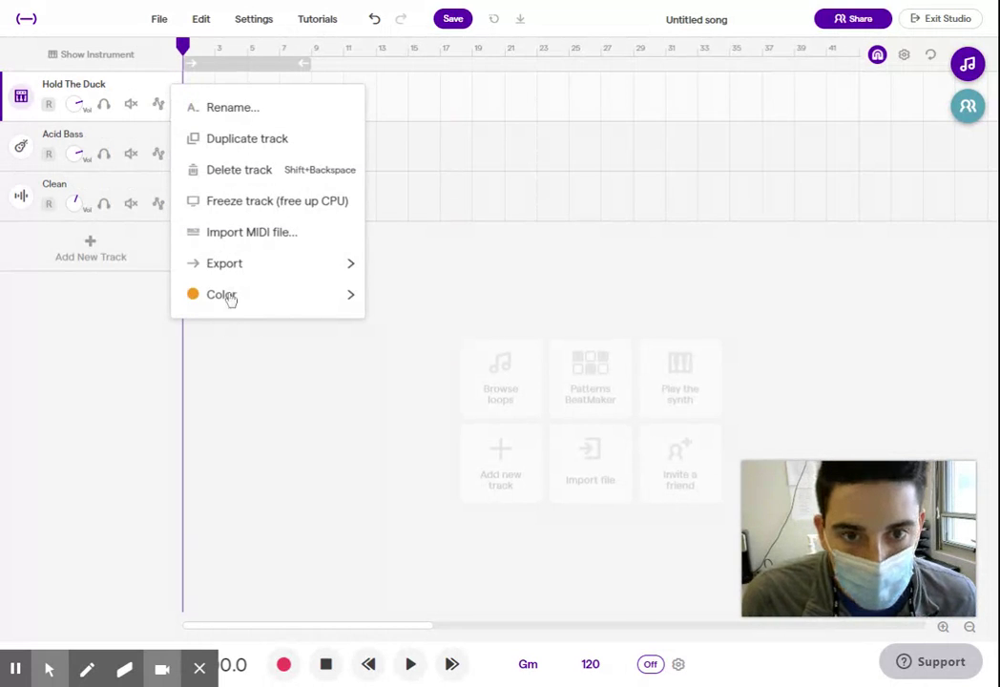
{"action": "left_click", "coordinate": [252, 176]}
{"action": "right_click", "coordinate": [156, 88]}
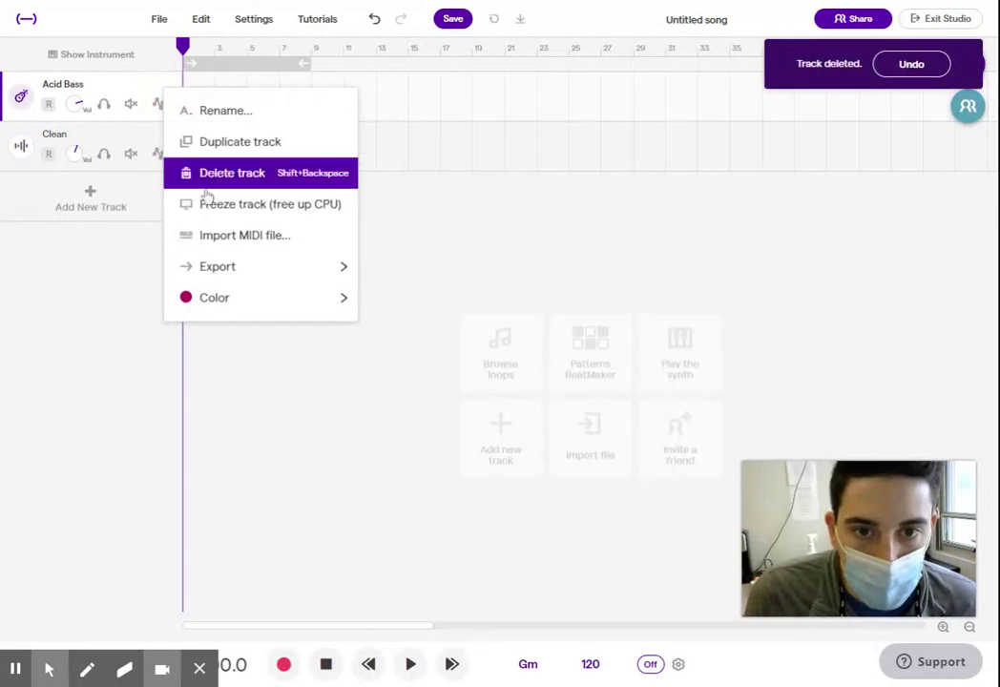
{"action": "left_click", "coordinate": [227, 173]}
{"action": "right_click", "coordinate": [164, 96]}
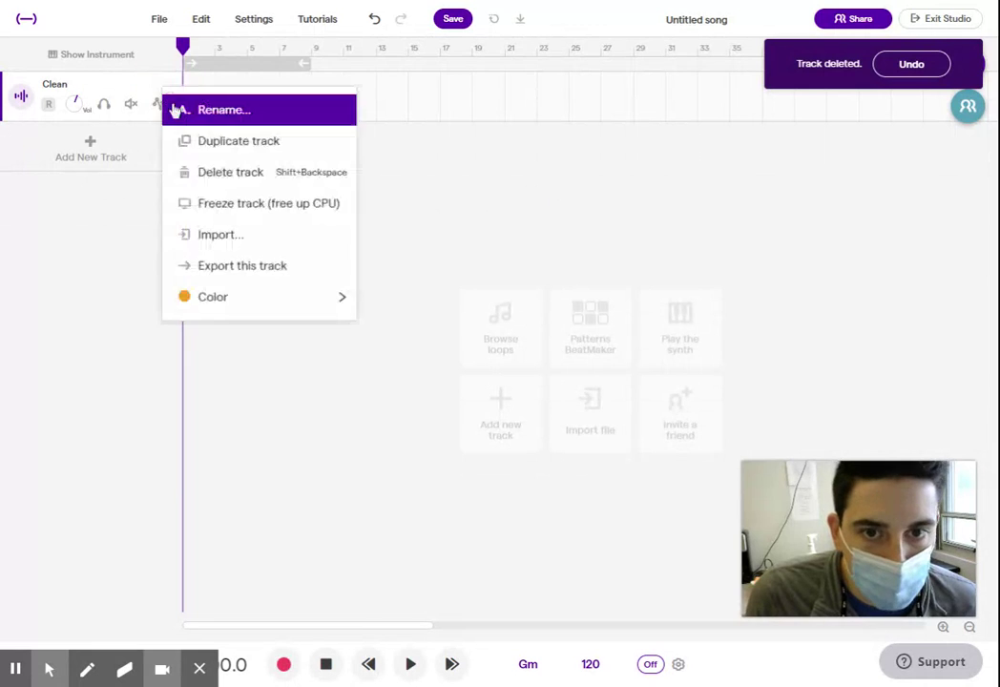
{"action": "left_click", "coordinate": [300, 172]}
Open the loop library and add the Bass - Cherry 19 loop as the first track from measure 1.
{"action": "left_click", "coordinate": [440, 47]}
{"action": "left_click", "coordinate": [982, 66]}
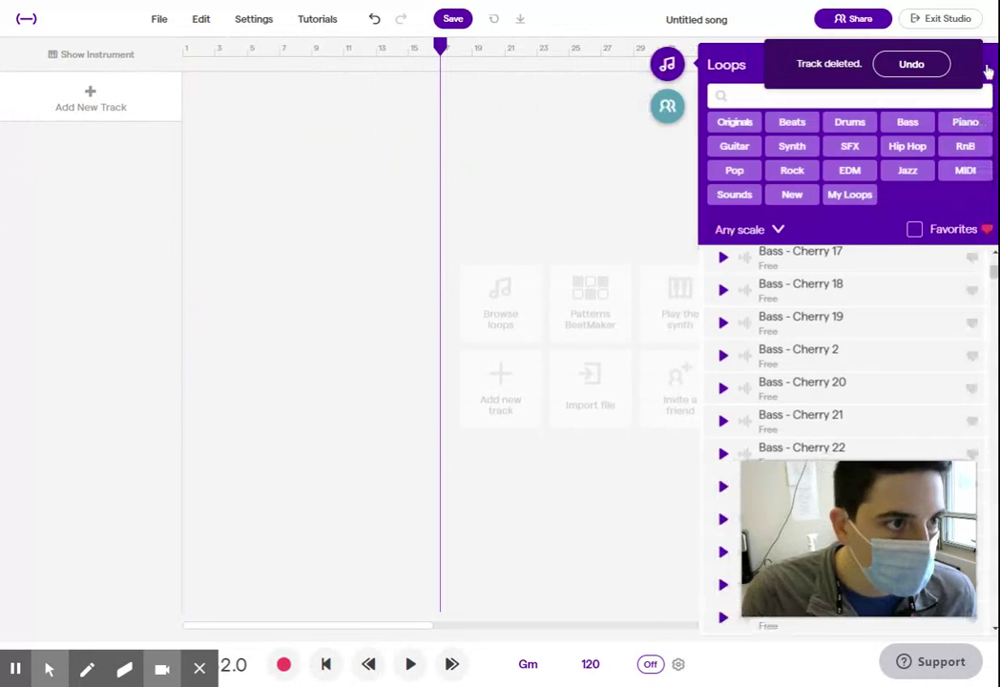
{"action": "left_click", "coordinate": [827, 321]}
{"action": "left_click_drag", "start_coordinate": [826, 321], "coordinate": [200, 94]}
{"action": "left_click", "coordinate": [201, 100]}
{"action": "left_click", "coordinate": [361, 208]}
Add the Bass - Cherry 14 loop as a second track from measure 1 and stop playback.
{"action": "left_click", "coordinate": [884, 322]}
{"action": "left_click_drag", "start_coordinate": [848, 392], "coordinate": [230, 143]}
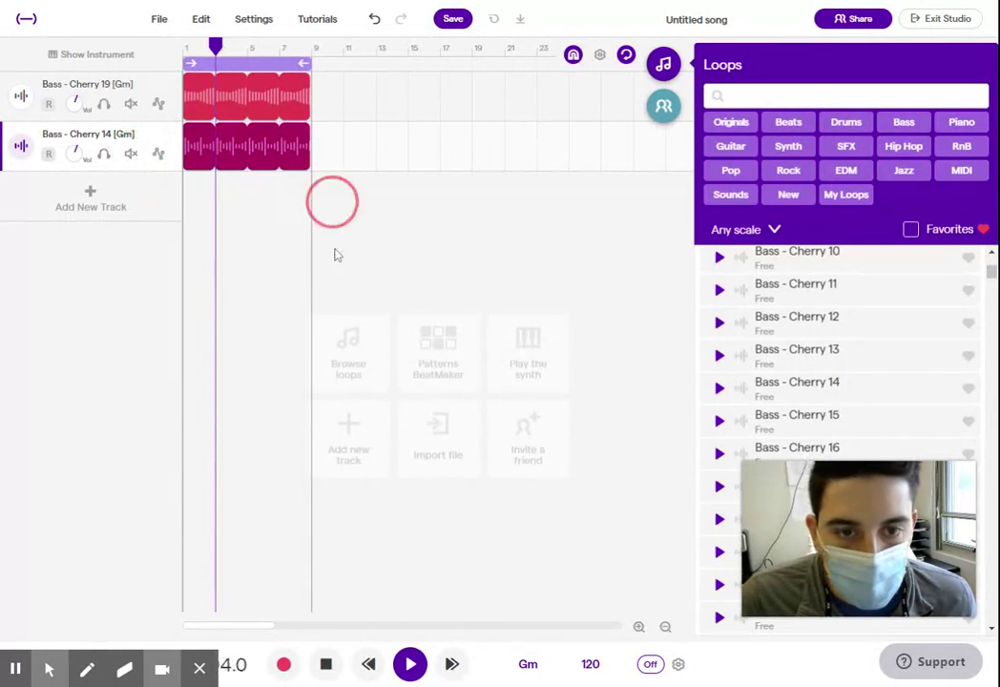
{"action": "left_click", "coordinate": [406, 664]}
Add the Bass - Cherry 27 loop as a third track from measure 1.
{"action": "scroll", "coordinate": [862, 380], "scroll_direction": "down", "scroll_amount": 5}
{"action": "left_click_drag", "start_coordinate": [862, 380], "coordinate": [345, 427]}
{"action": "left_click", "coordinate": [313, 288]}
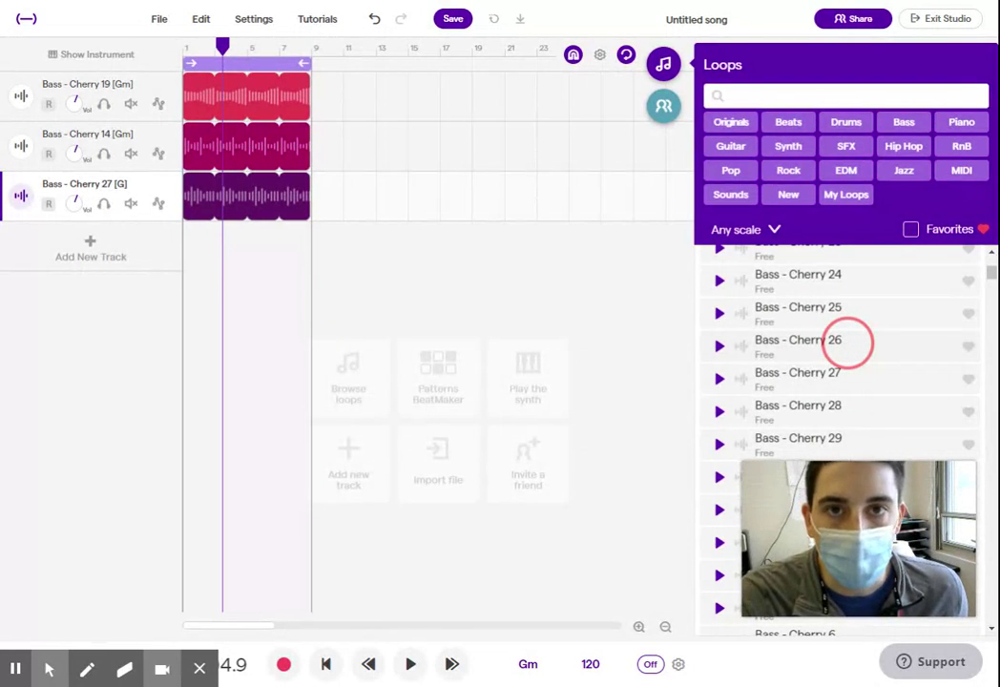
Return the playhead to the start of the song and zoom the timeline in on the eight measures of loops.
{"action": "mouse_move", "coordinate": [297, 179]}
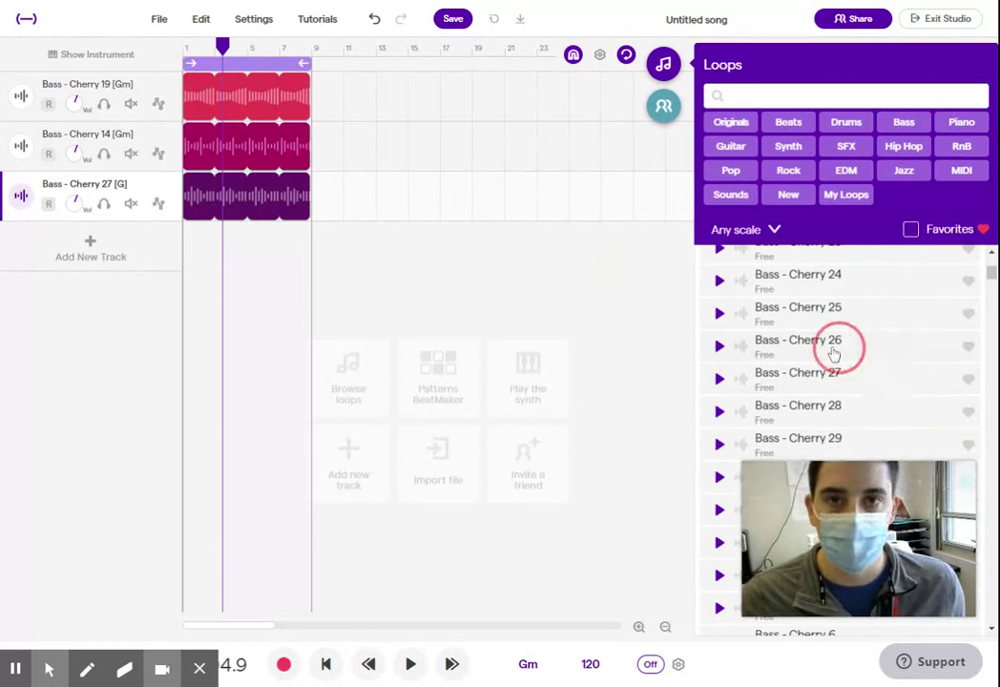
{"action": "left_click_drag", "start_coordinate": [220, 44], "coordinate": [167, 50]}
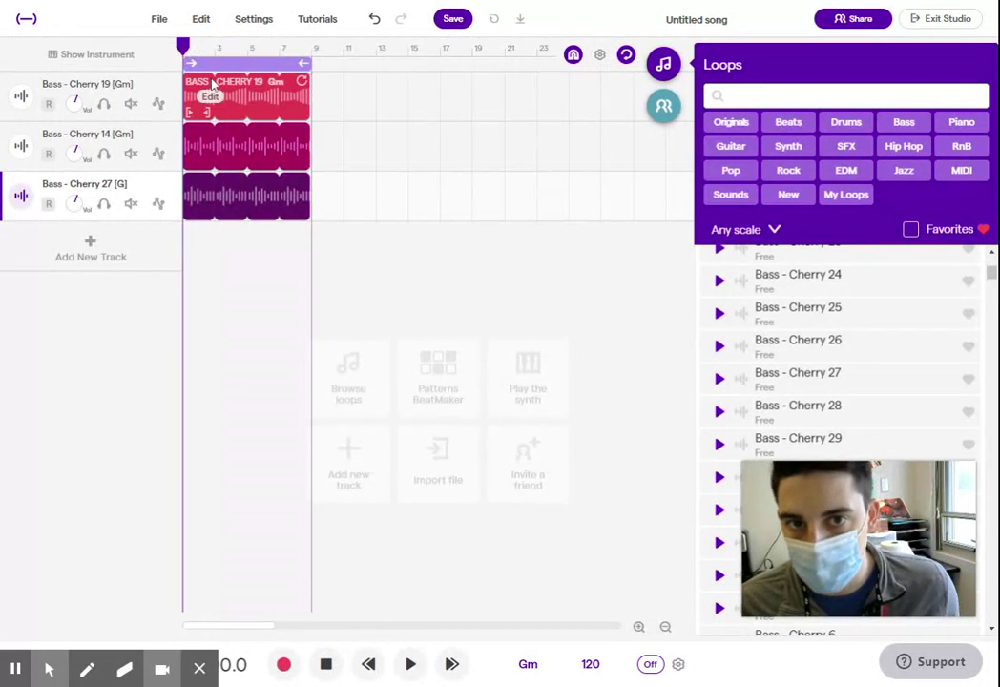
{"action": "scroll", "coordinate": [206, 81], "scroll_direction": "up", "scroll_amount": 5}
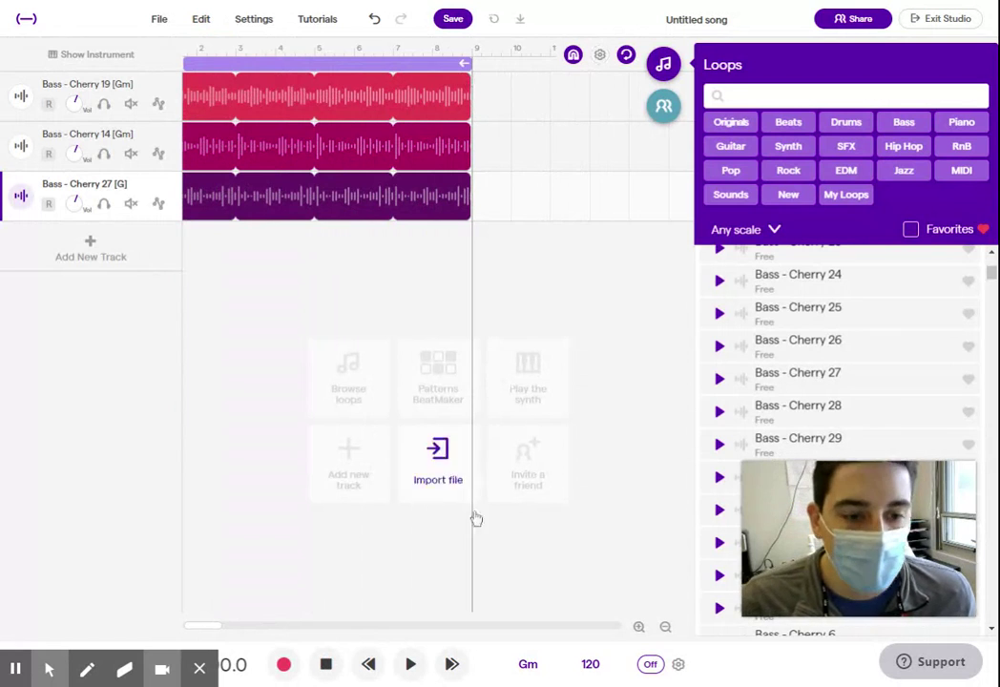
{"action": "left_click", "coordinate": [208, 630]}
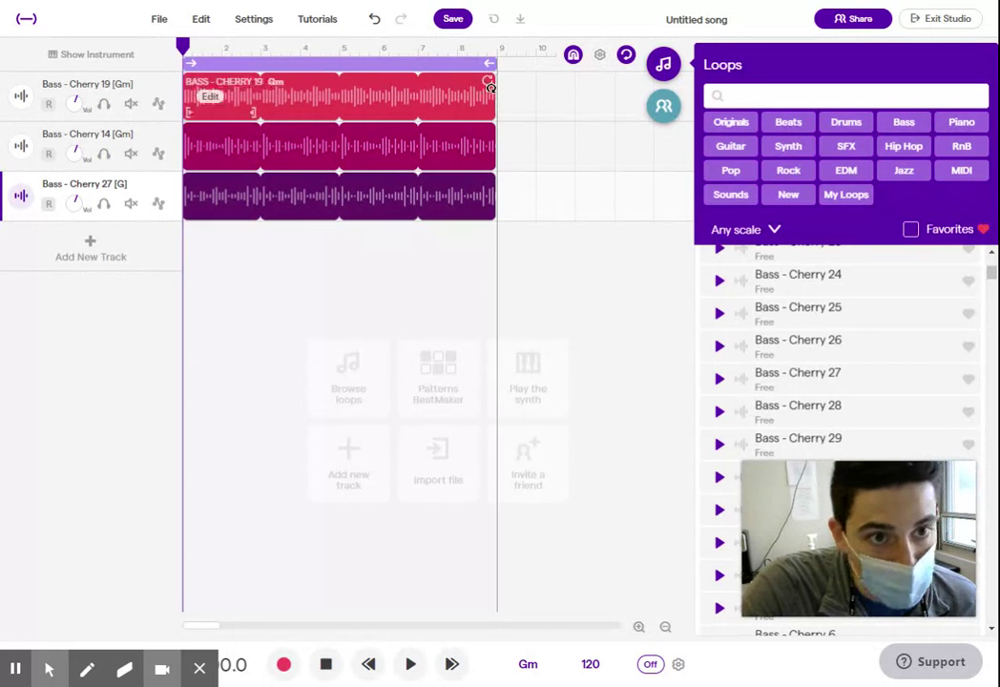
Place the playhead at measure 9, where the three regions end, and close the loop library.
{"action": "left_click", "coordinate": [496, 46]}
{"action": "mouse_move", "coordinate": [497, 48]}
{"action": "left_mouse_down"}
{"action": "mouse_move", "coordinate": [528, 48]}
{"action": "mouse_move", "coordinate": [497, 46]}
{"action": "left_mouse_up"}
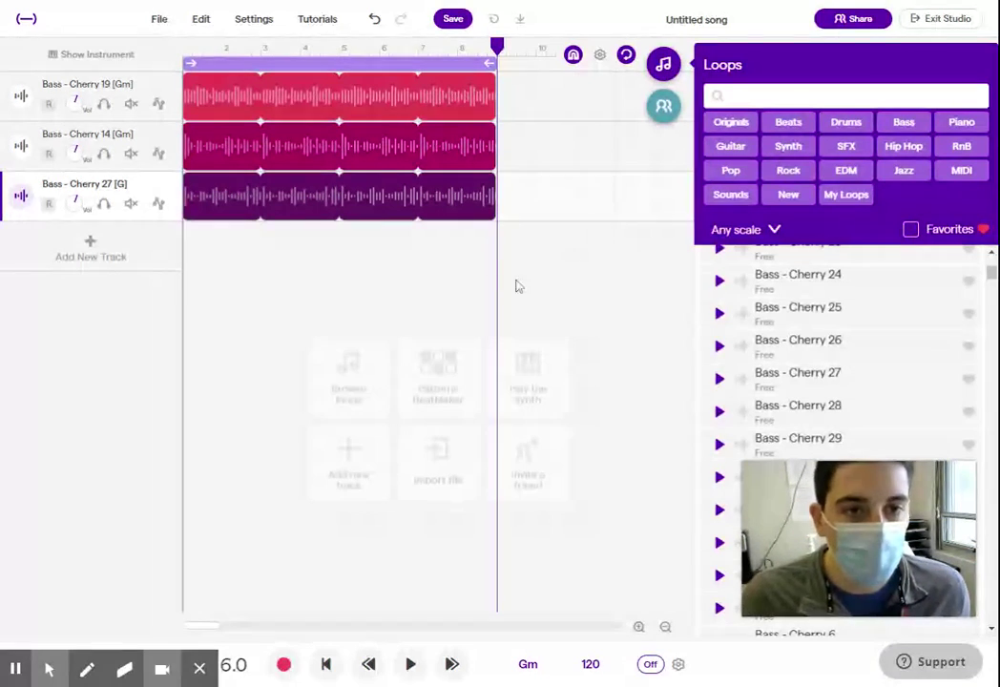
{"action": "left_click", "coordinate": [662, 65]}
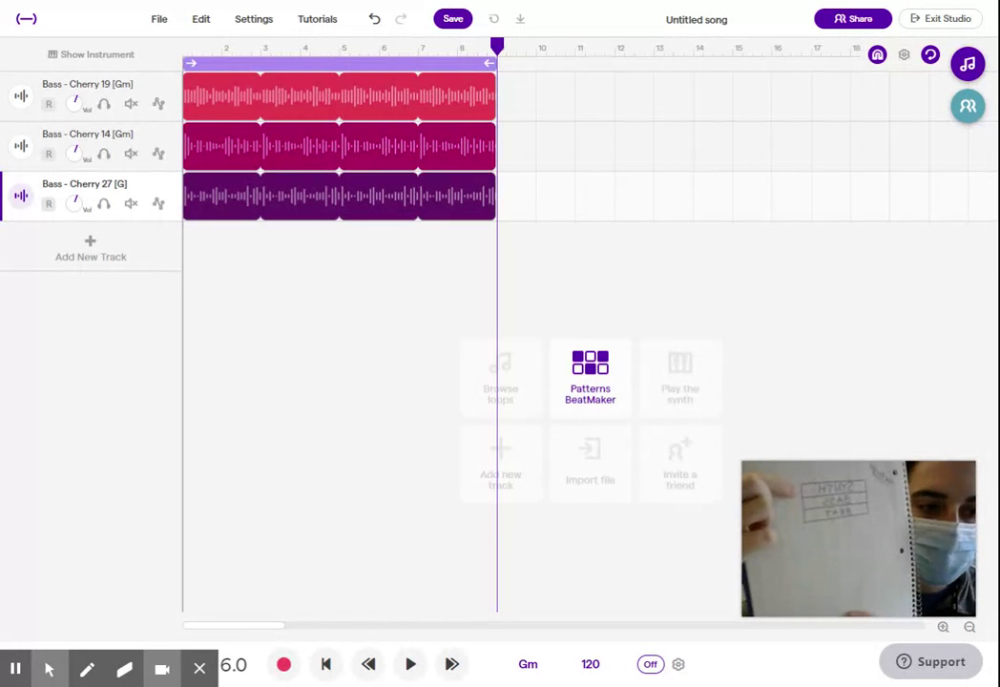
Reopen the loop library, filter it by Synth and browse the synth loops.
{"action": "left_click", "coordinate": [968, 65]}
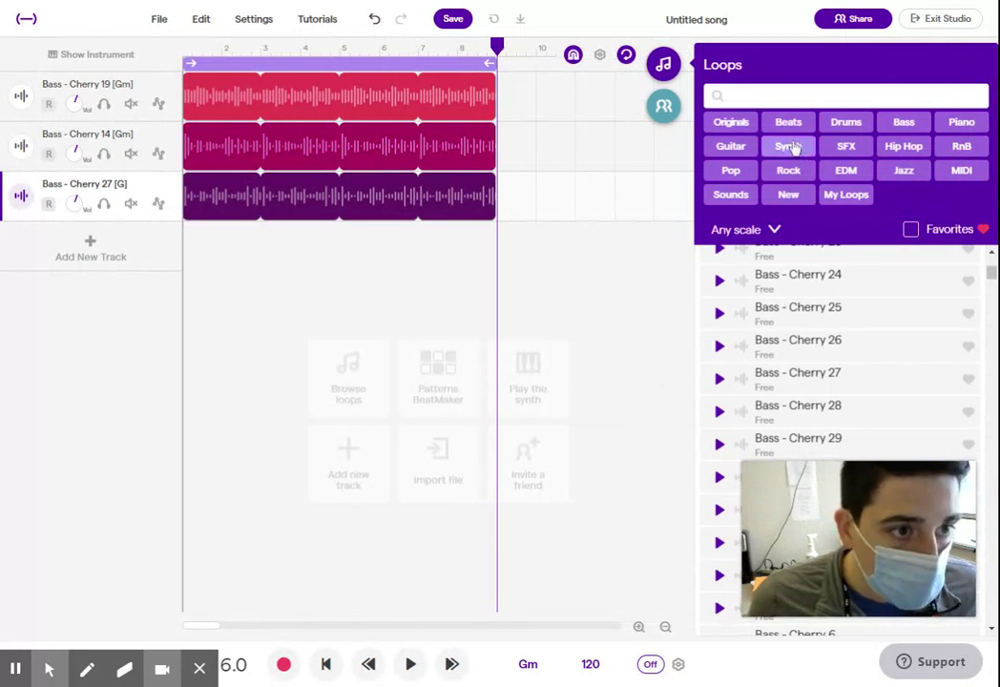
{"action": "type", "text": "Synth"}
{"action": "scroll", "coordinate": [873, 429], "scroll_direction": "down", "scroll_amount": 1}
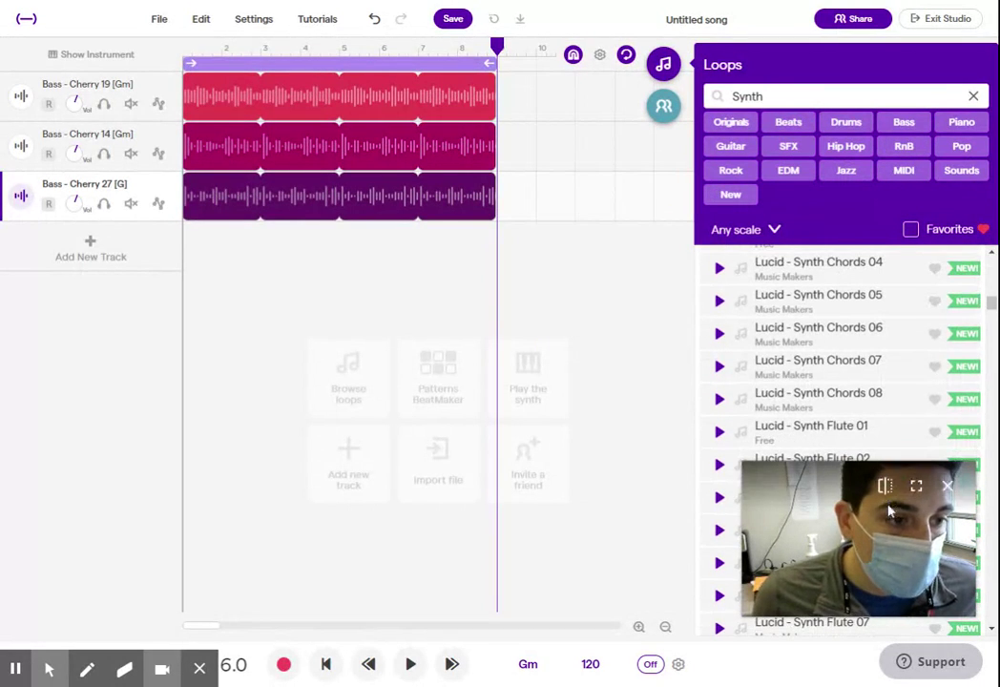
{"action": "left_click_drag", "start_coordinate": [859, 479], "coordinate": [581, 473]}
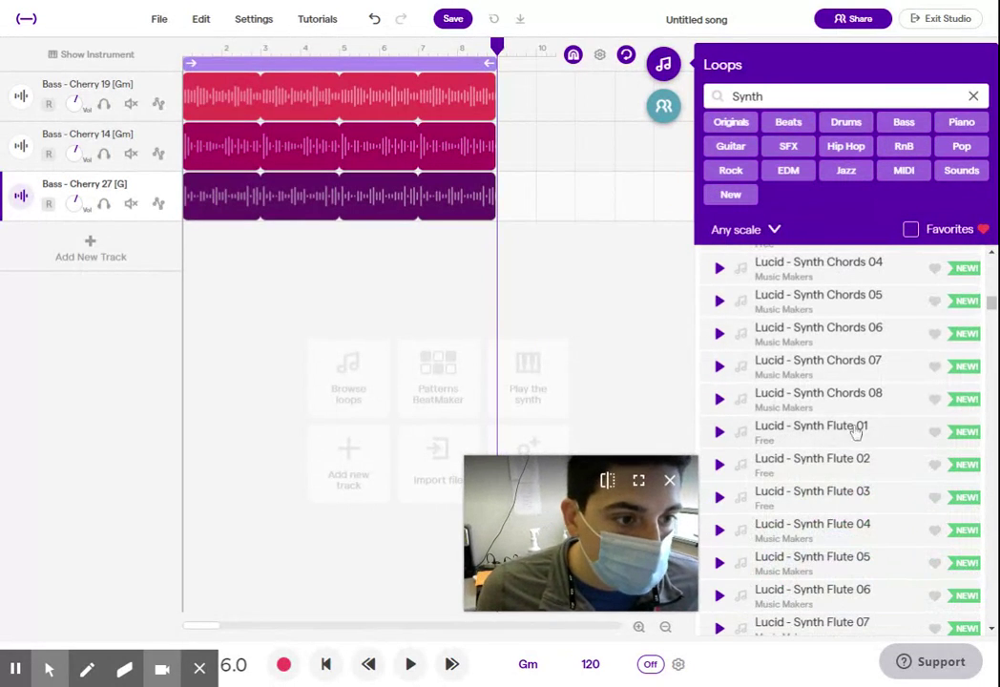
{"action": "scroll", "coordinate": [855, 433], "scroll_direction": "down", "scroll_amount": 7}
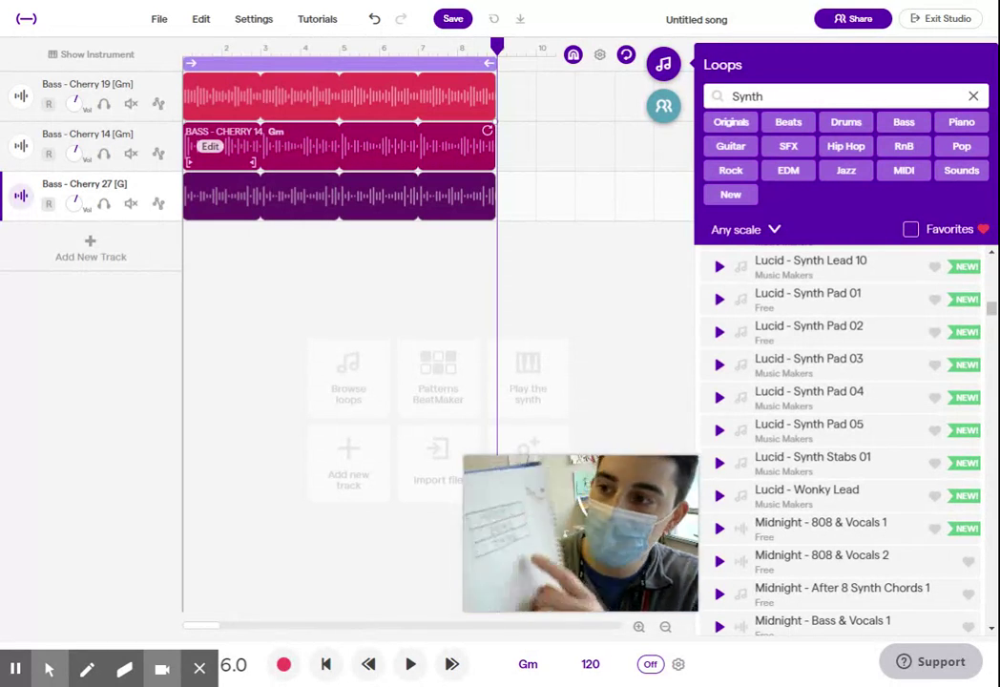
Replace the Synth filter with Bass and browse the bass loops.
{"action": "left_click", "coordinate": [974, 95]}
{"action": "left_click", "coordinate": [902, 122]}
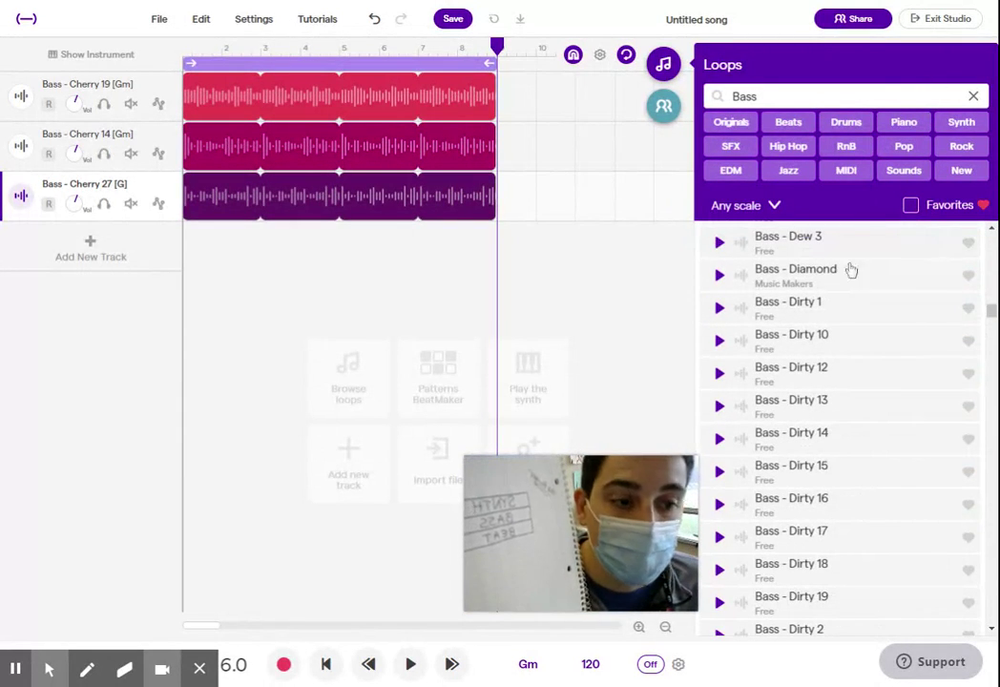
{"action": "scroll", "coordinate": [820, 315], "scroll_direction": "down", "scroll_amount": 5}
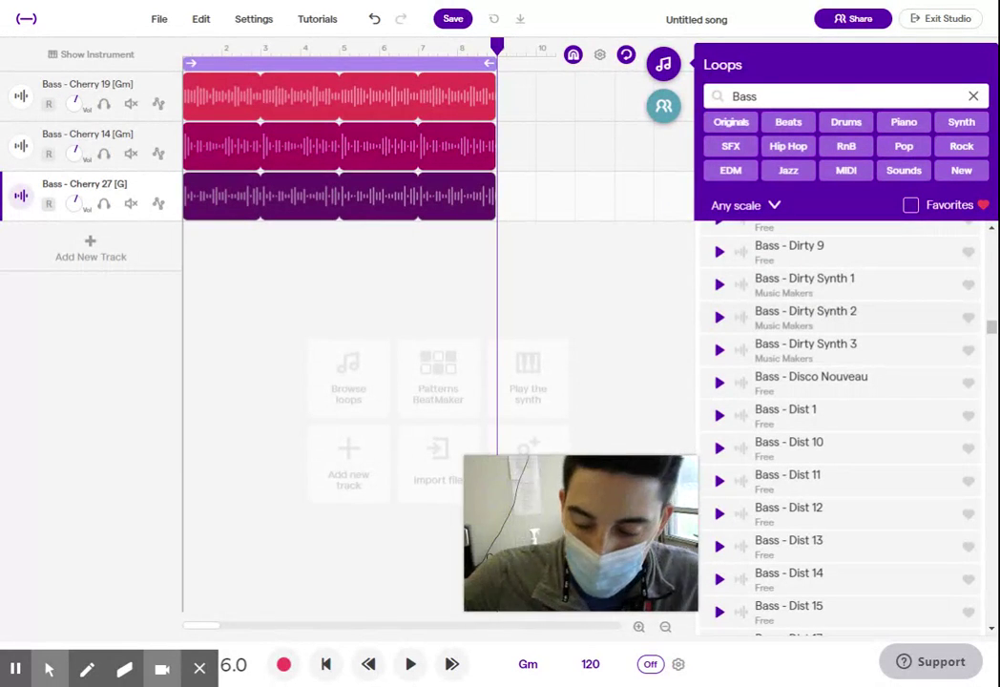
Replace the Bass filter with Beats to view the beat loops, and close the loop library.
{"action": "left_click", "coordinate": [973, 95]}
{"action": "left_click", "coordinate": [788, 122]}
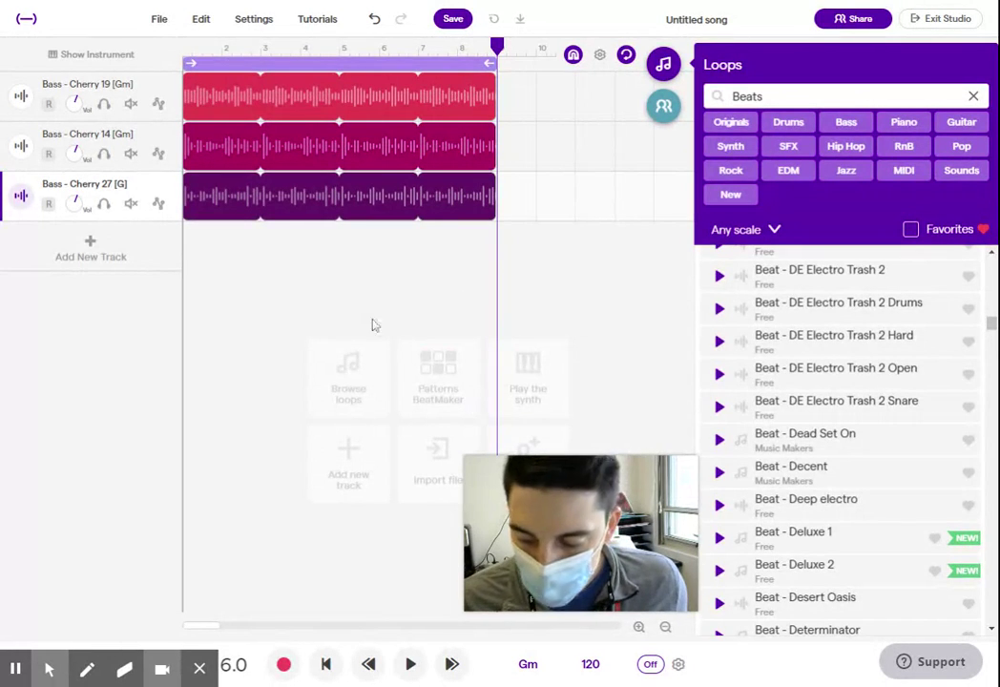
{"action": "left_click", "coordinate": [661, 69]}
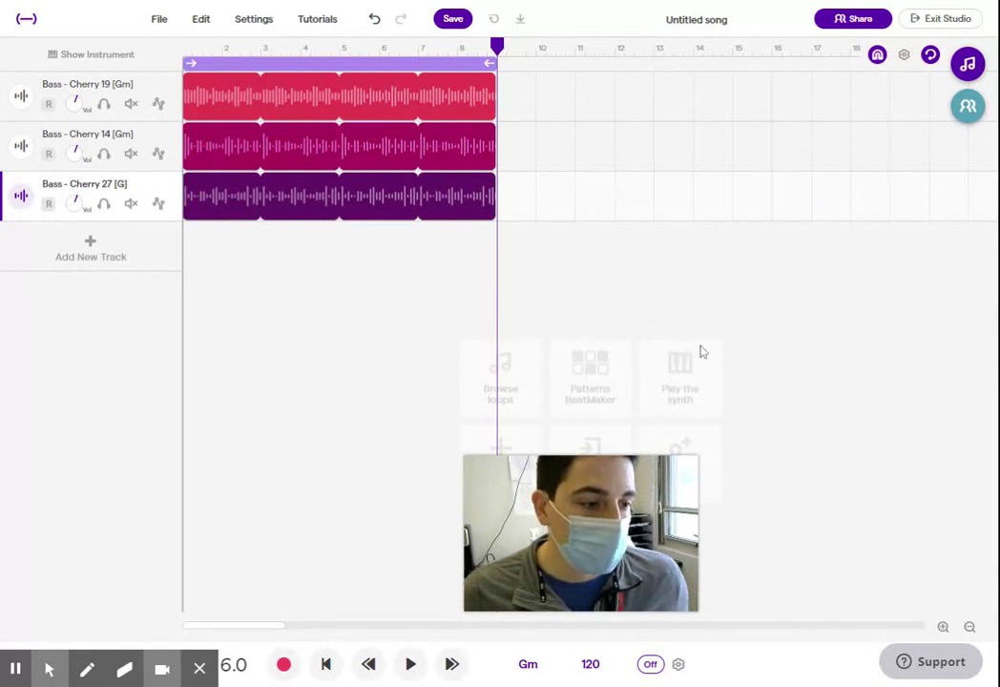